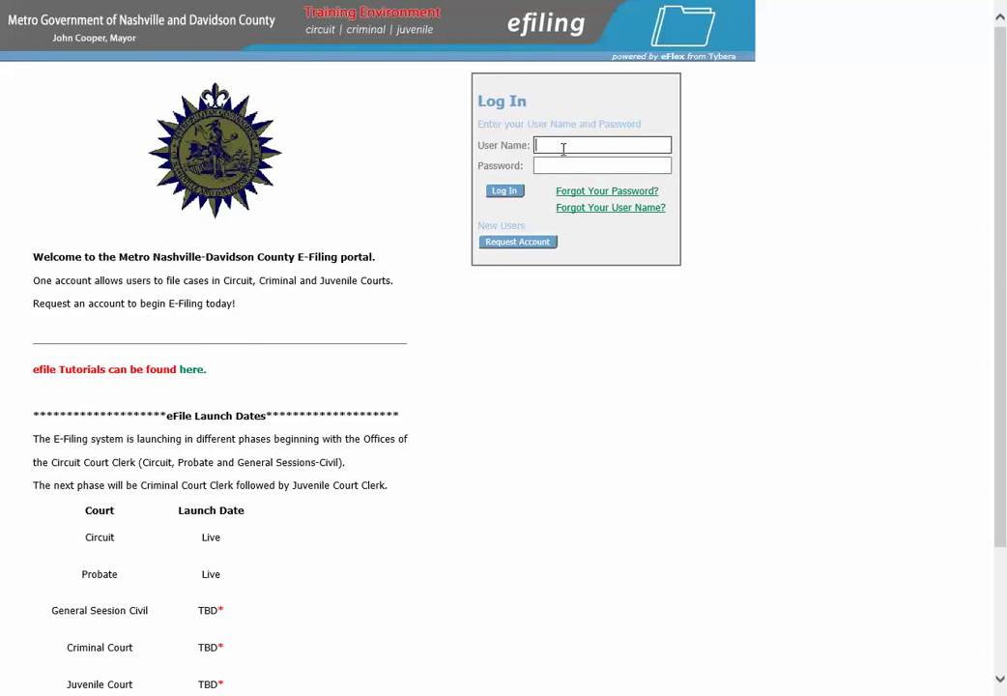
Enter the account's user name and password on the eFiling login page
text(attystan)
key(Tab)
text(•••••••)
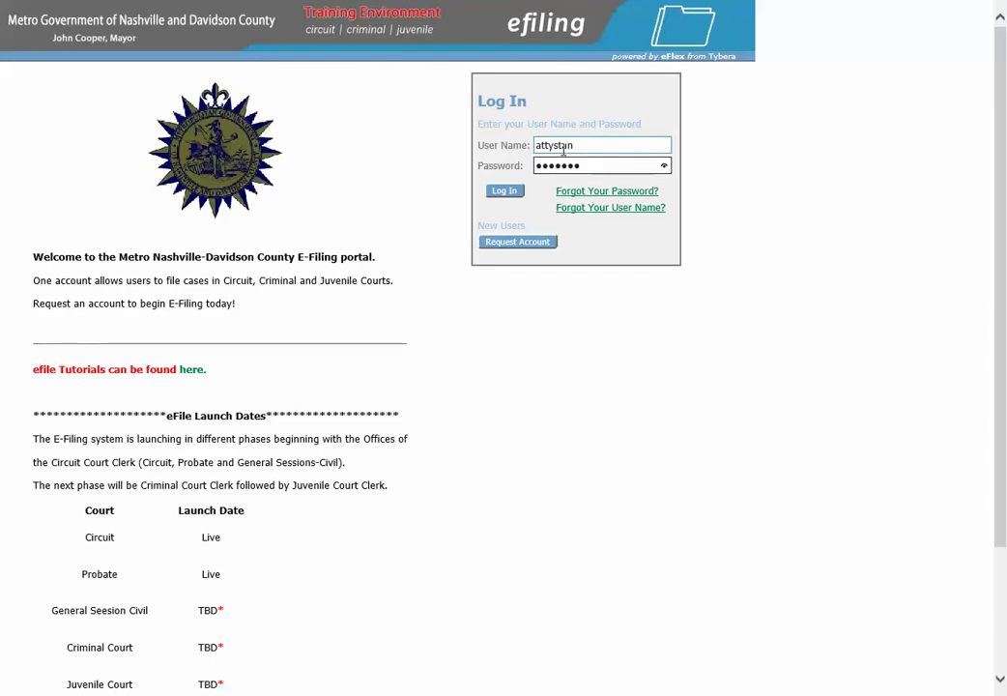
Sign in and start a General Sessions - Civil case of type CIVIL WARRANT (claim under $25,000)
click(502, 193)
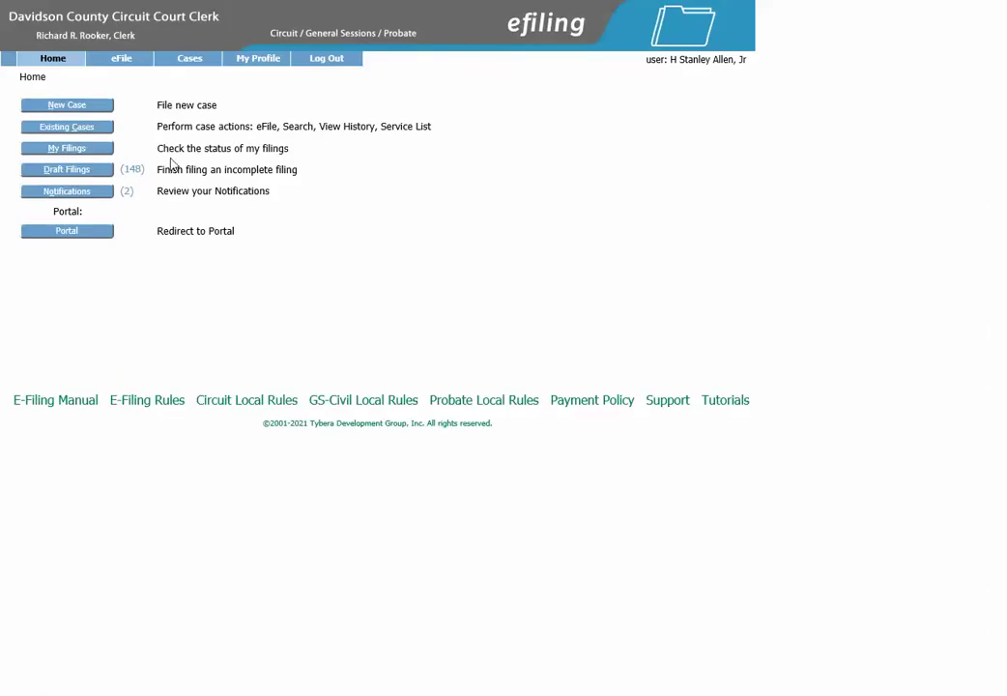
click(70, 106)
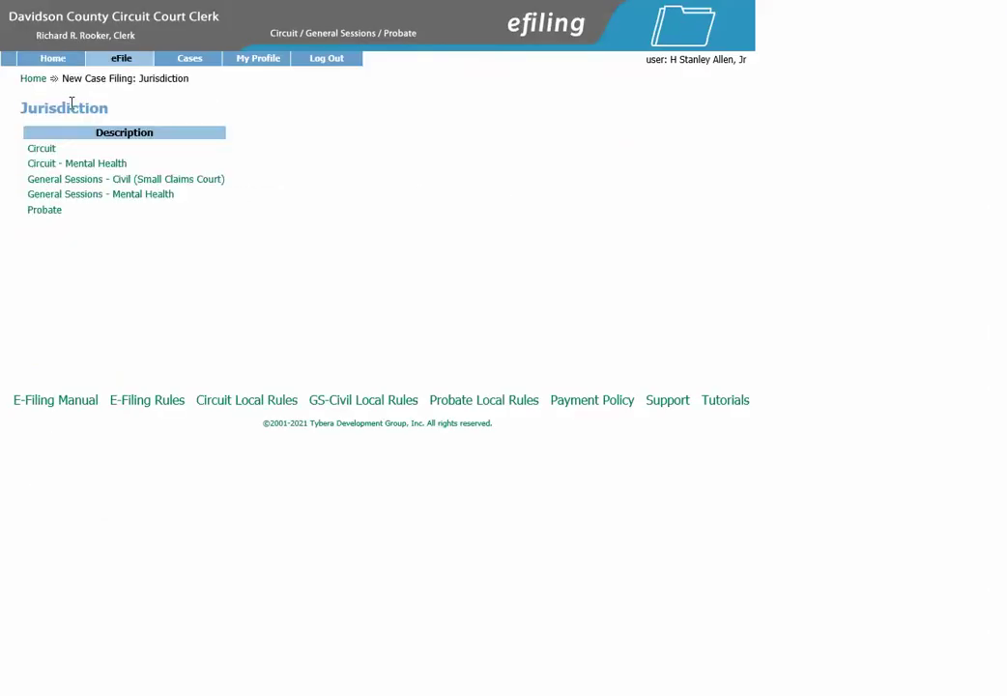
click(80, 181)
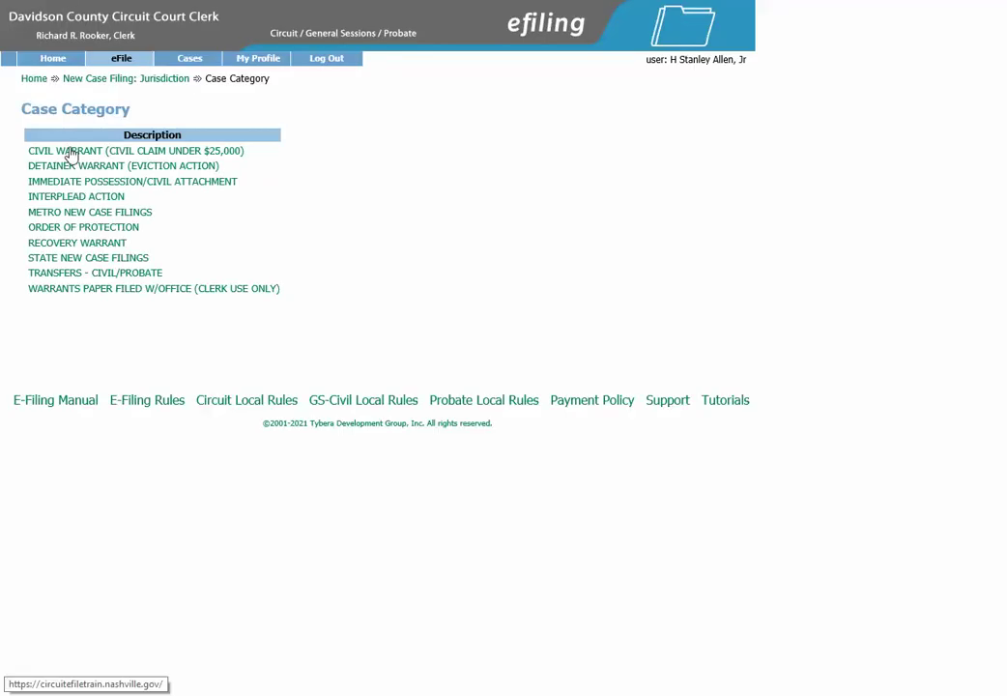
click(71, 152)
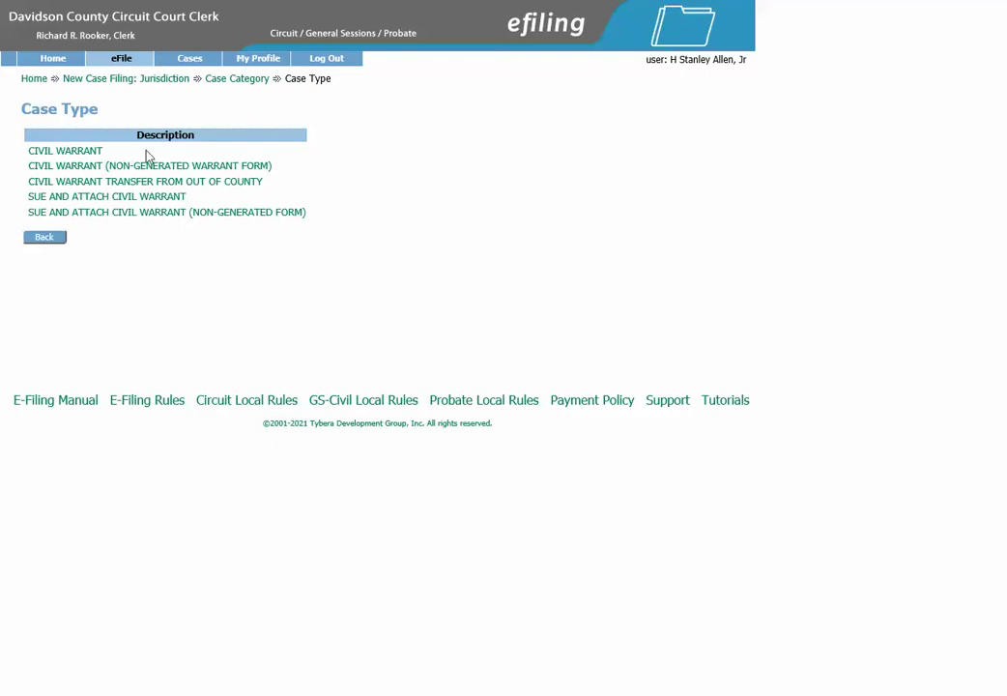
click(87, 155)
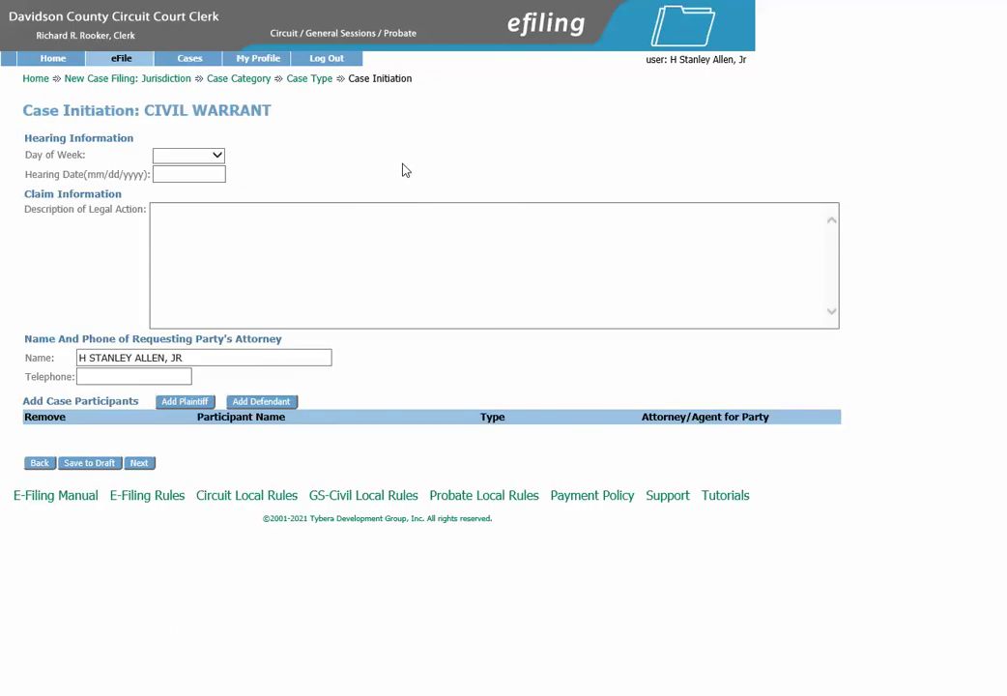
Set the hearing day to Wednesday and the hearing date to 06/09/2021
click(219, 161)
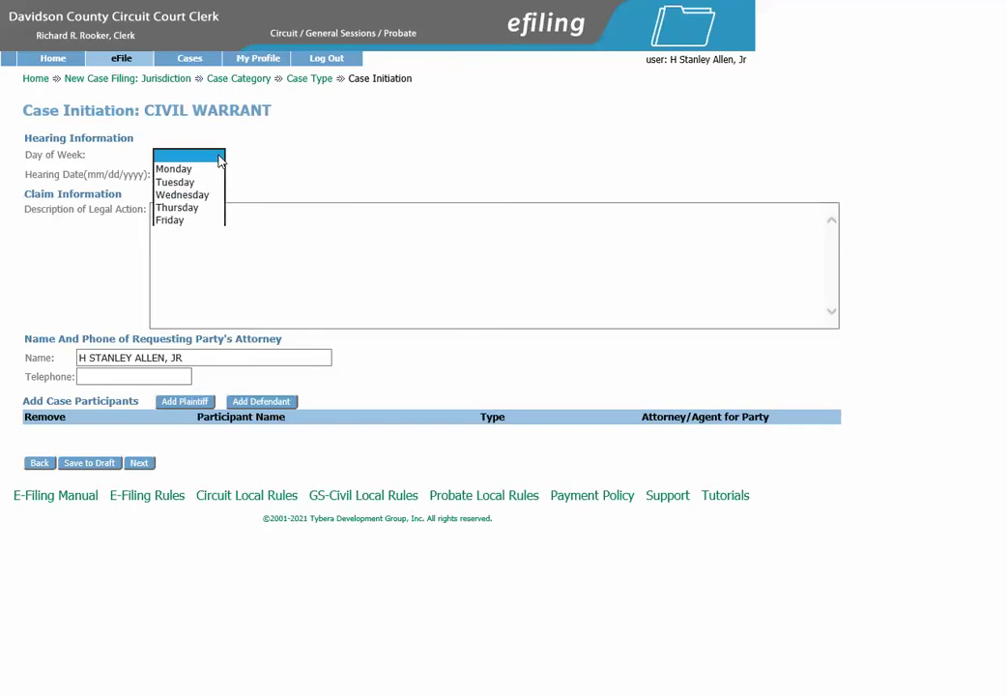
click(209, 193)
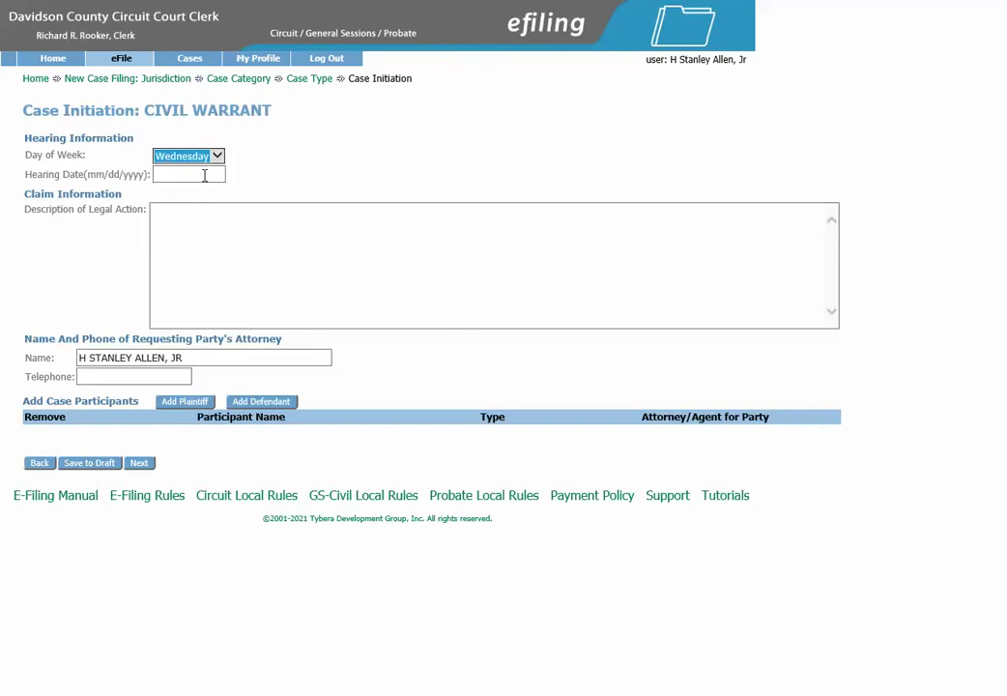
click(204, 175)
click(208, 197)
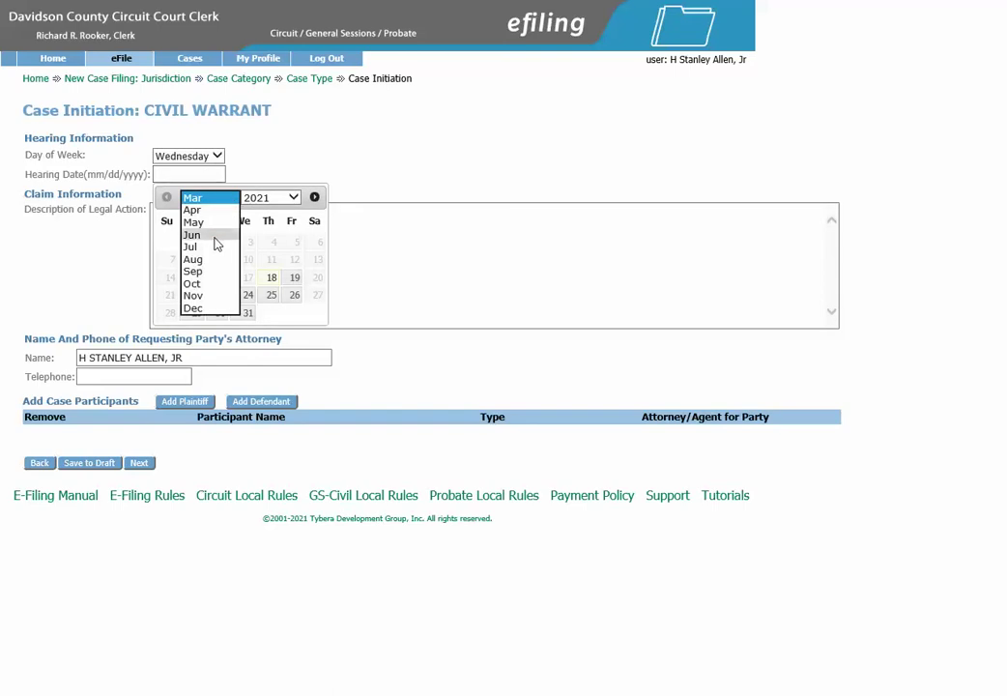
click(216, 238)
click(249, 261)
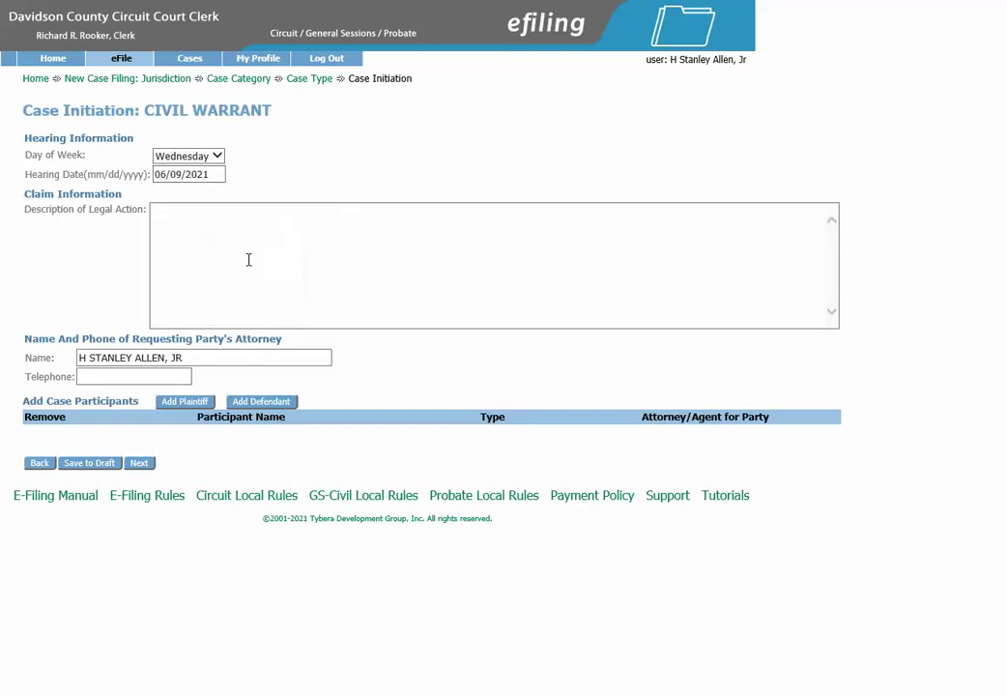
Describe the claim as 'Car accident occurring 03.31.20. Suing for $15,000.00' and add the attorney's phone number
click(181, 214)
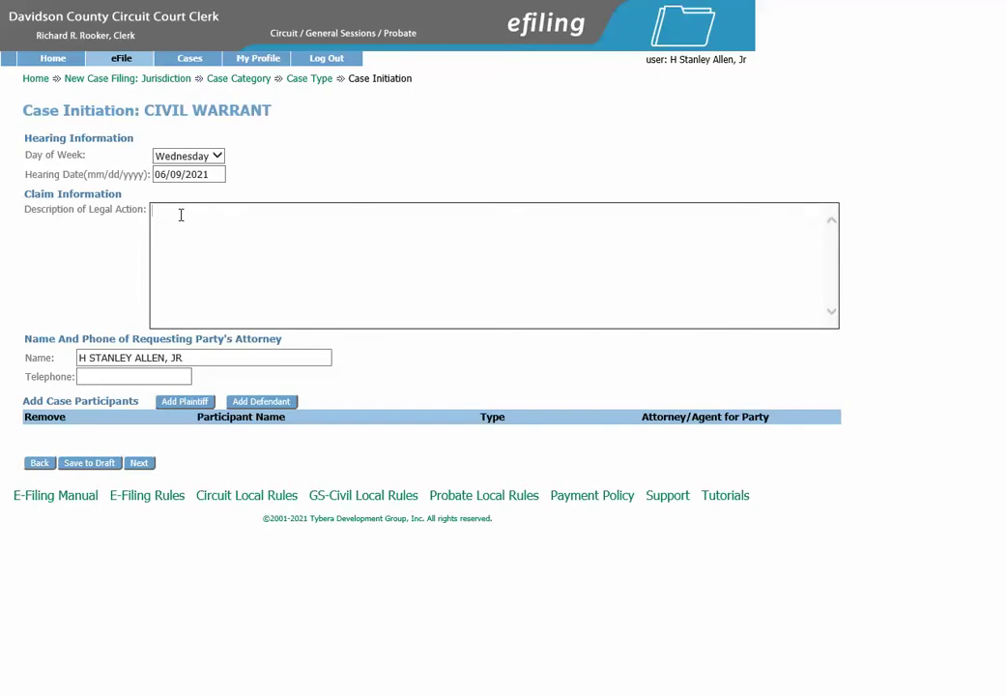
text(Car accident occurring 03.31.20. Suing for)
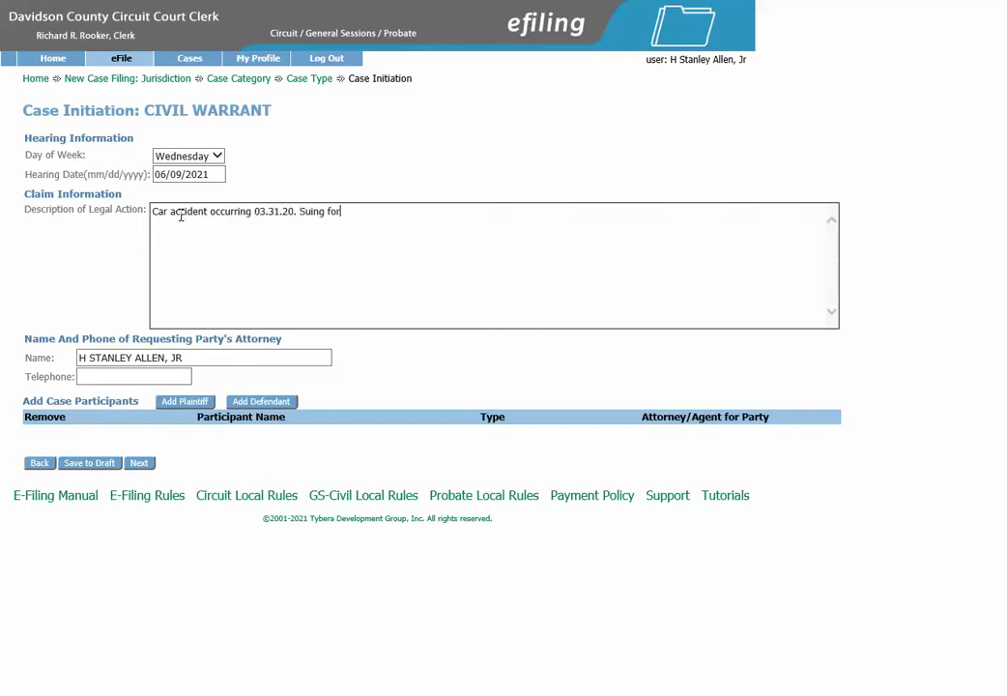
text( $15,000.00)
click(142, 377)
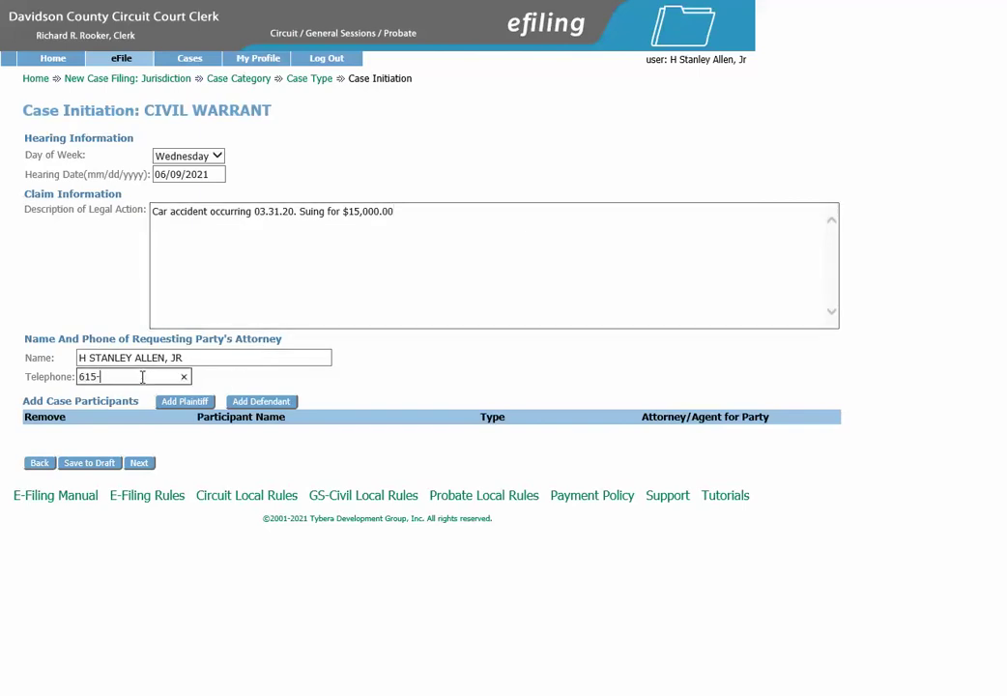
Start a new plaintiff with no alias, keeping the party type as Person
click(186, 403)
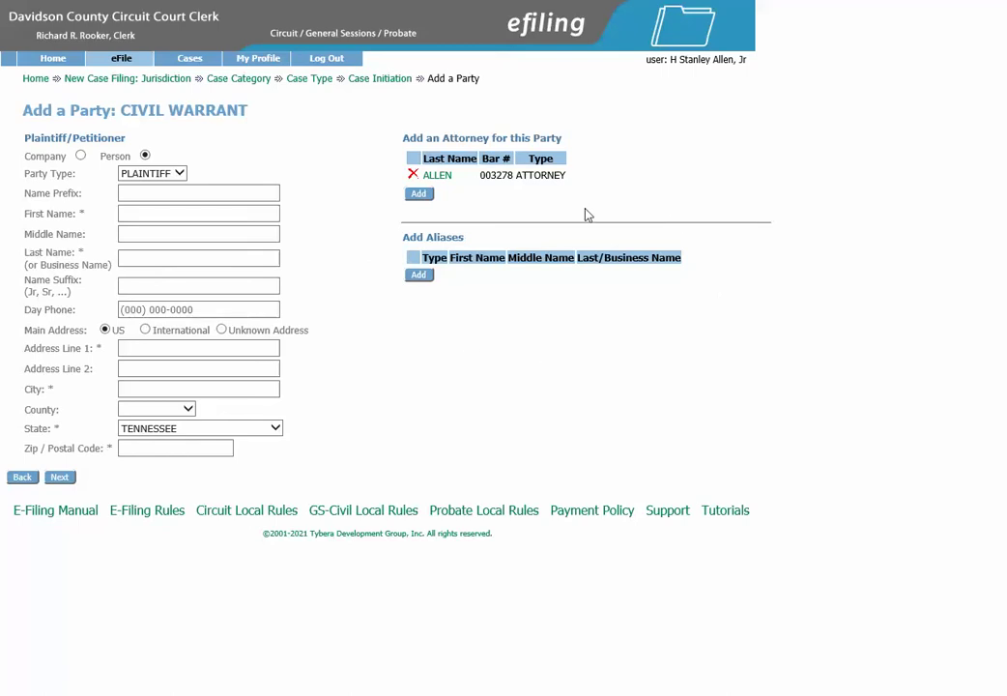
click(419, 275)
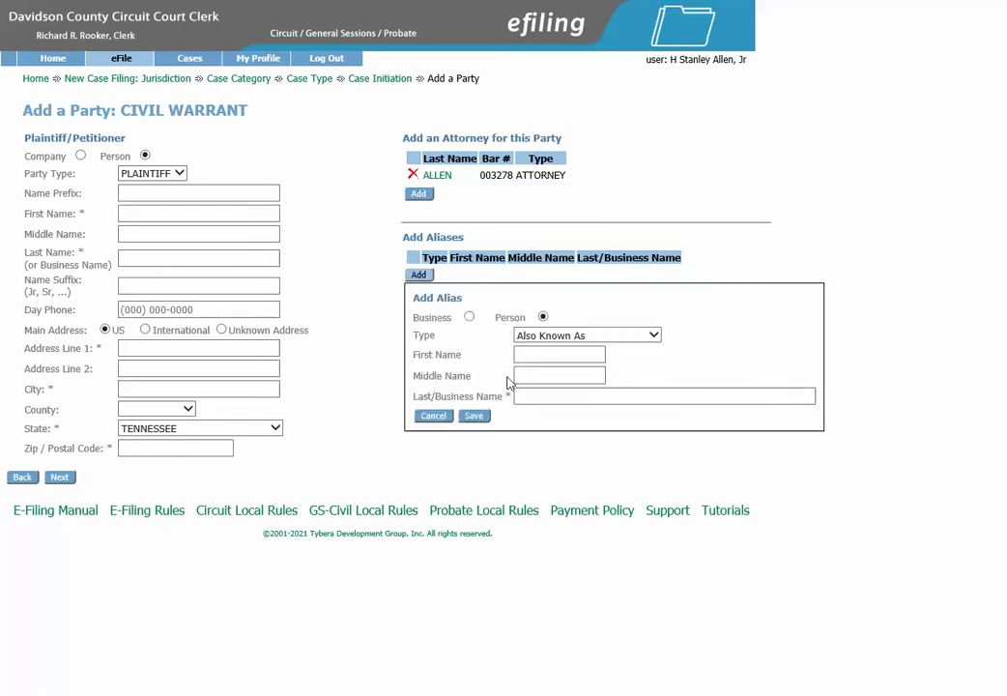
click(432, 419)
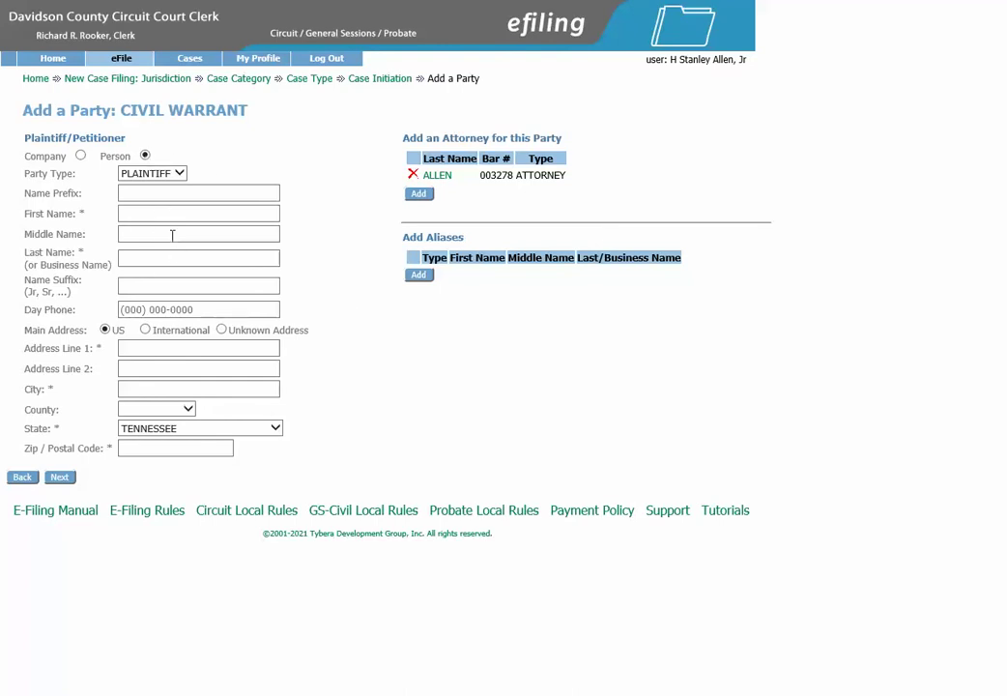
click(82, 157)
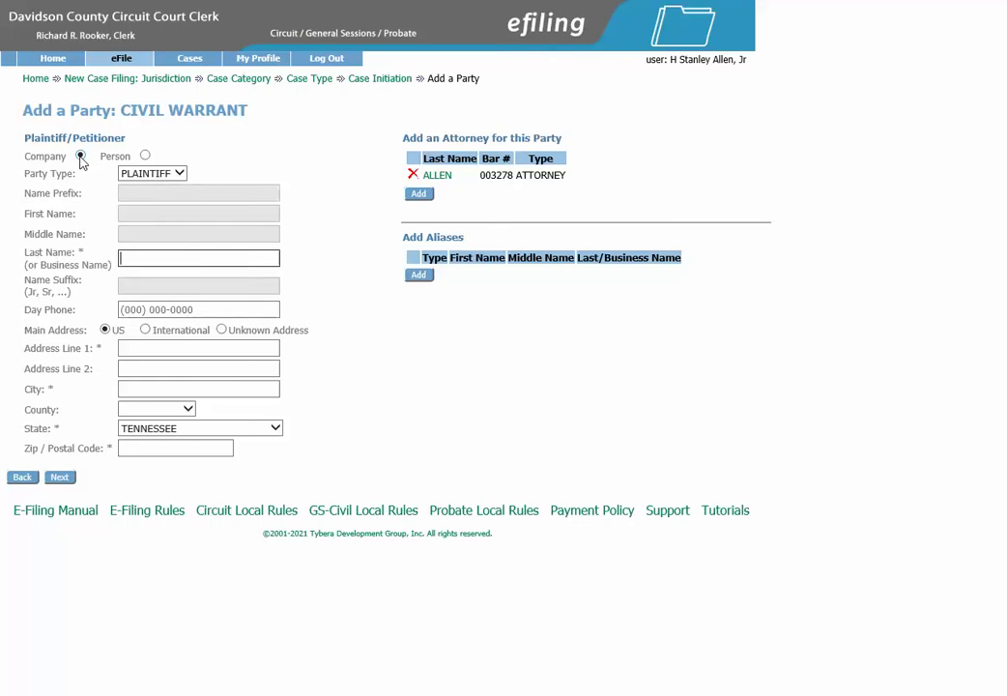
click(145, 156)
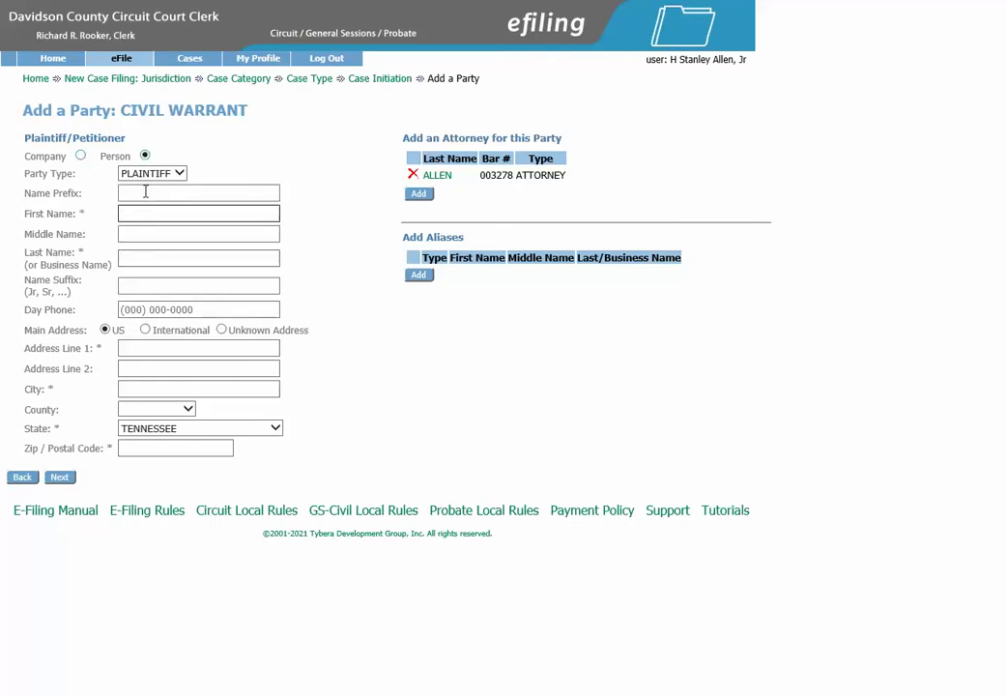
Enter the plaintiff's first and last name
click(145, 191)
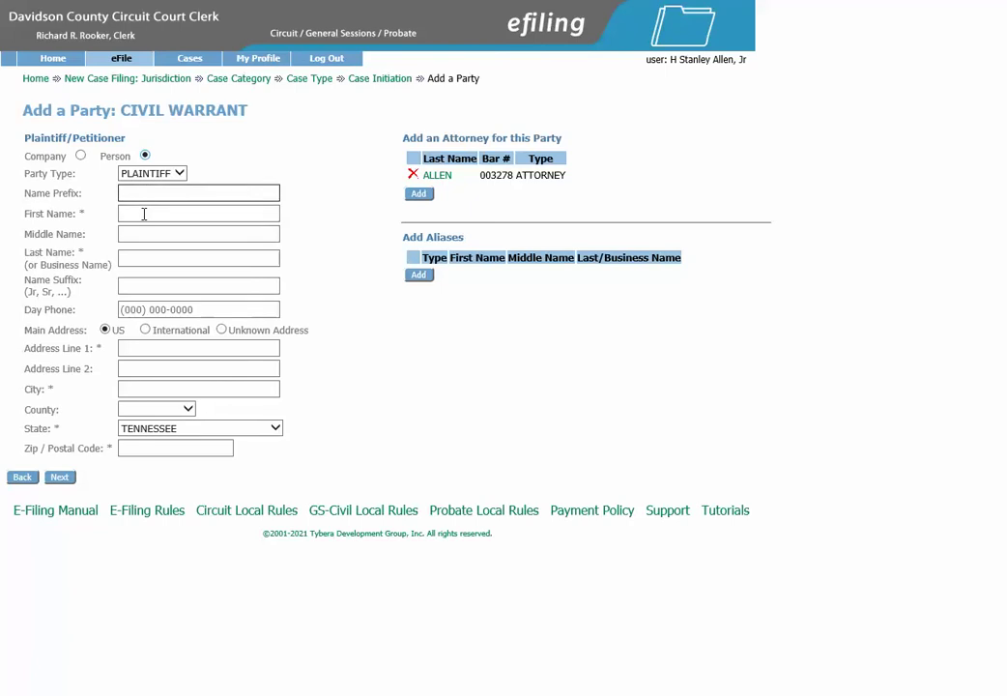
click(144, 213)
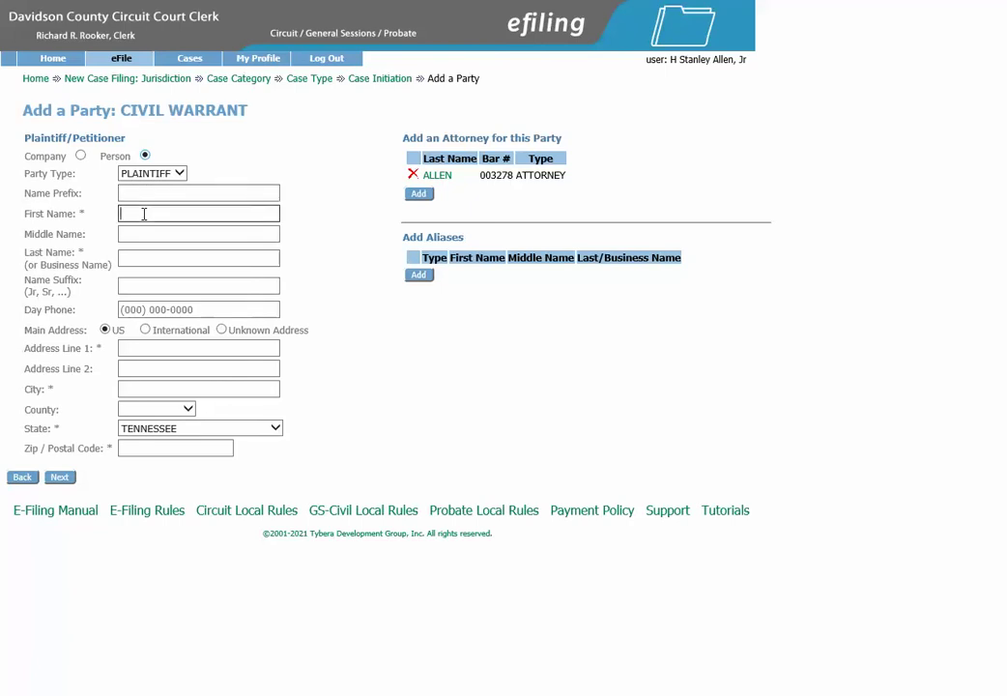
key(Tab)
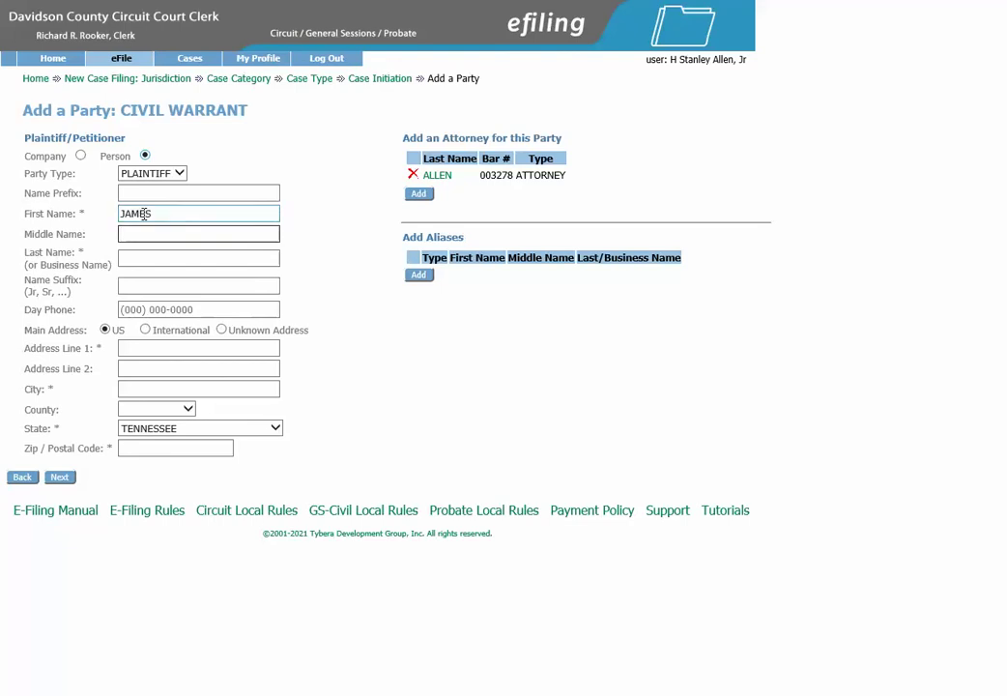
key(Tab)
key(Tab)
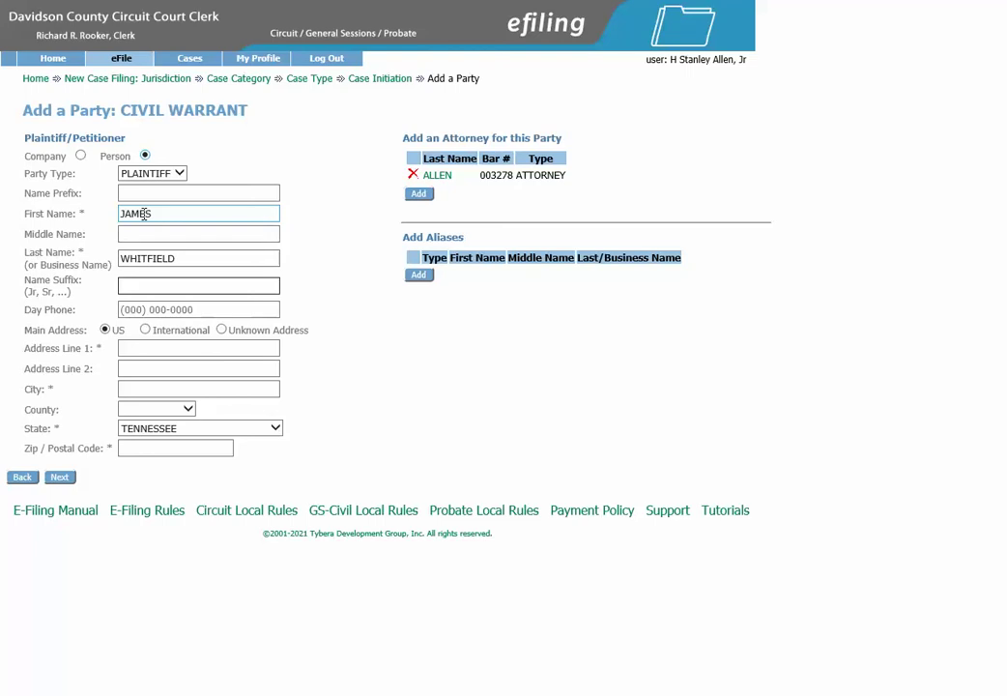
key(Tab)
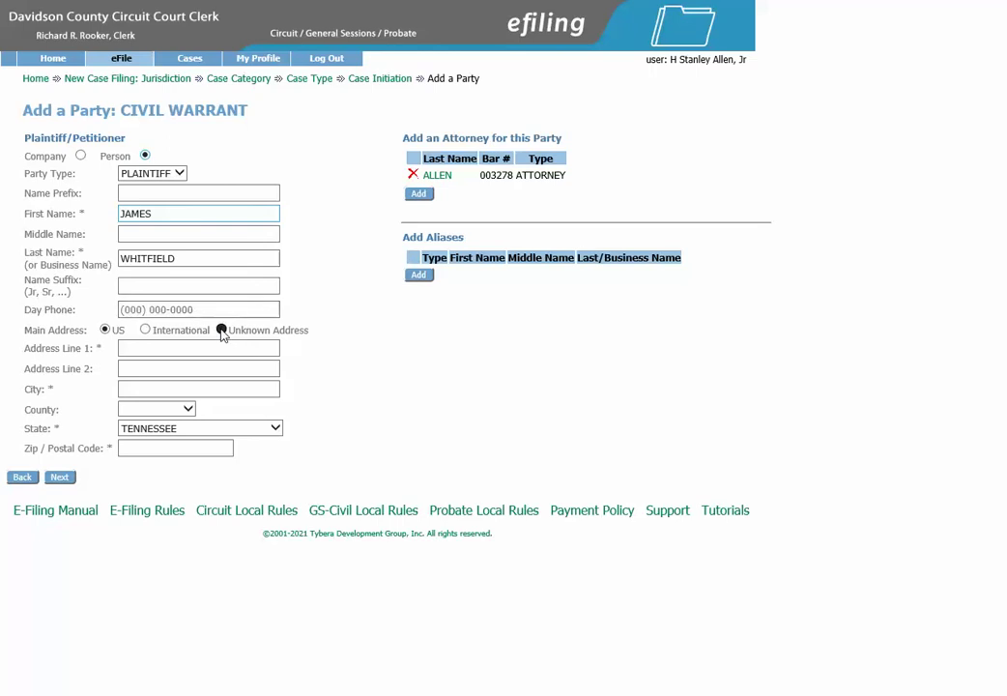
Set the plaintiff's main address to Unknown Address
click(223, 332)
click(106, 330)
click(223, 334)
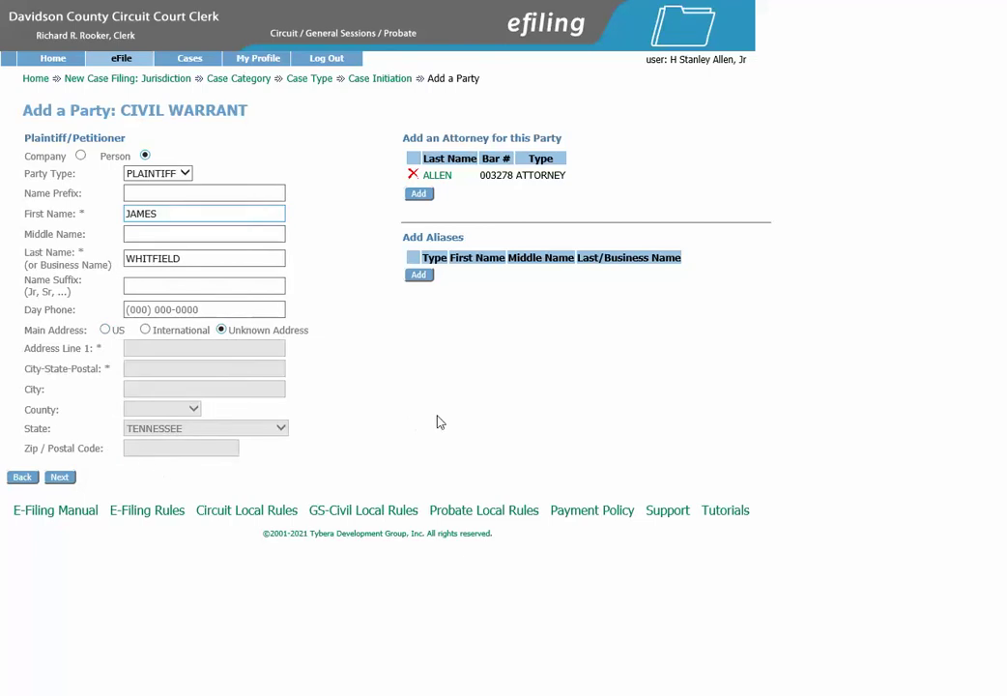
Save the plaintiff and start a new defendant without an attorney or alias
click(60, 478)
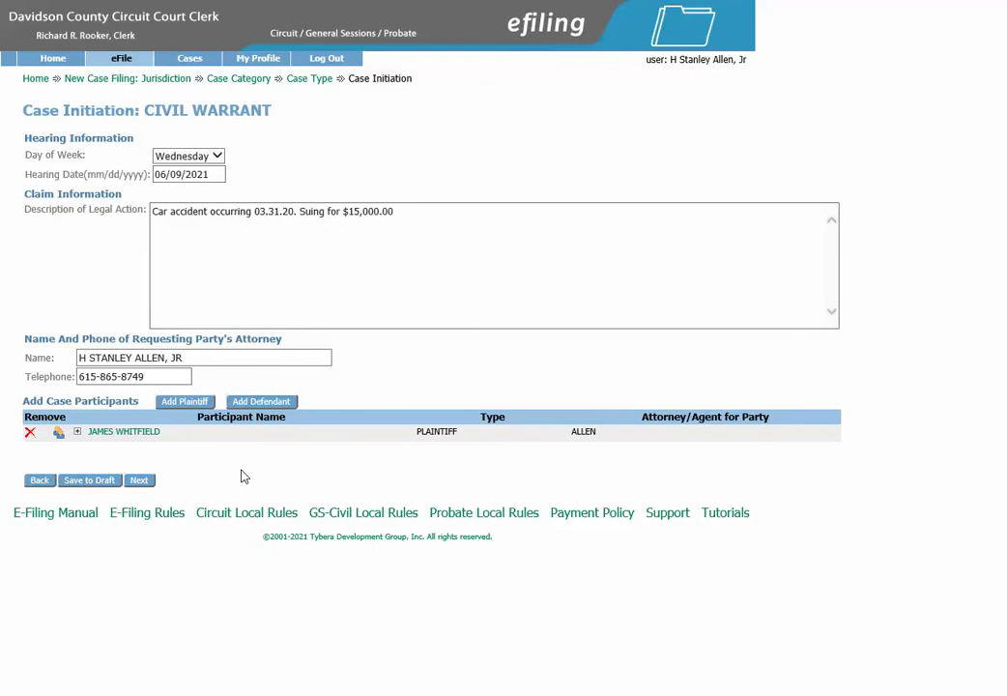
click(261, 404)
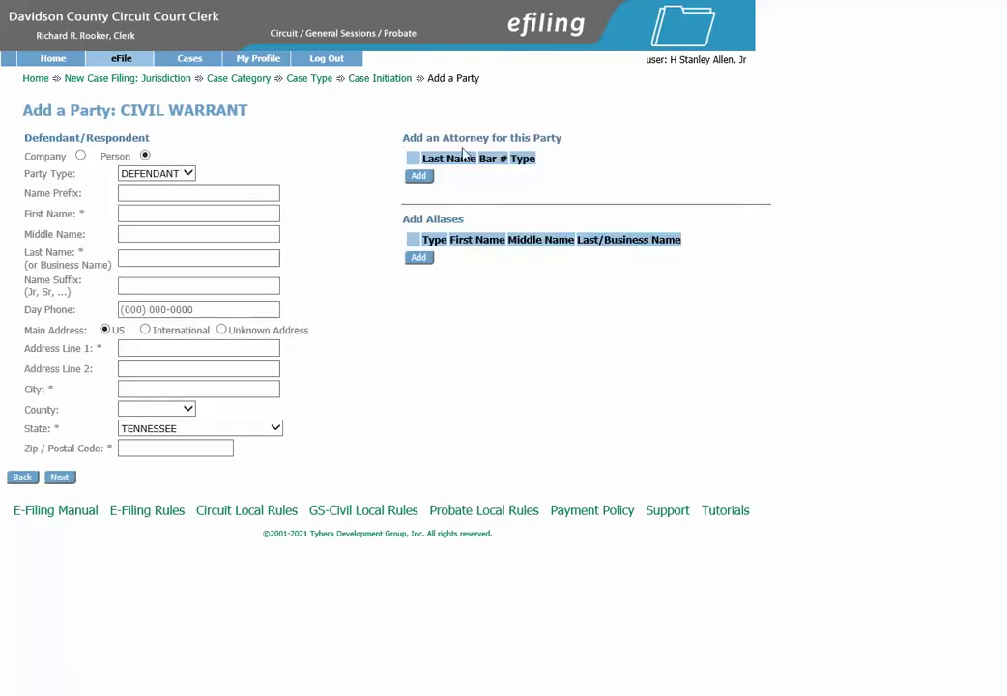
click(418, 177)
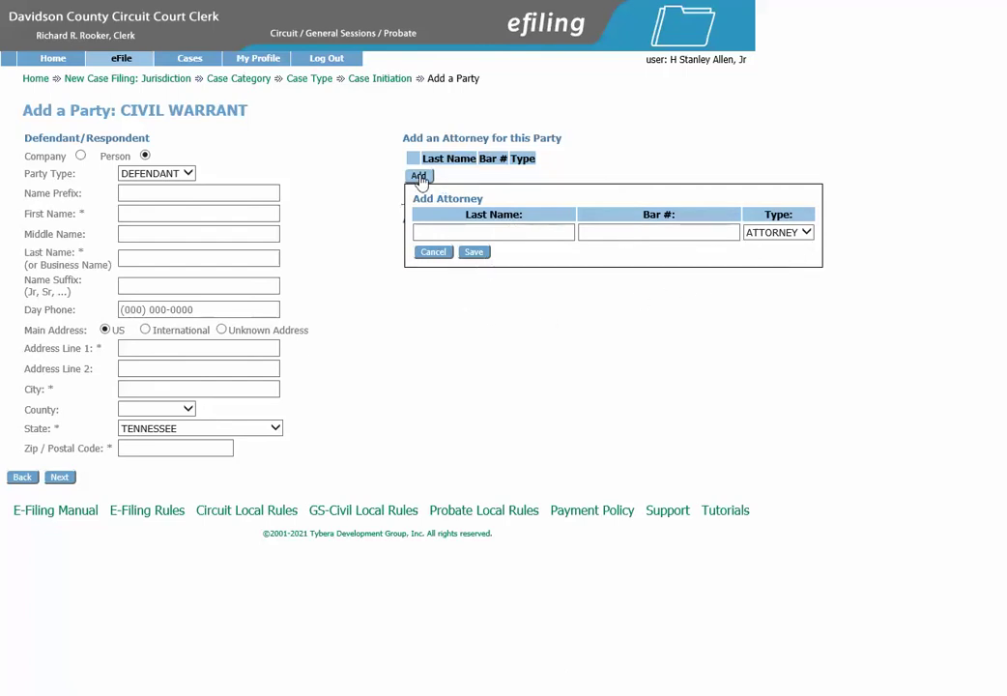
click(434, 252)
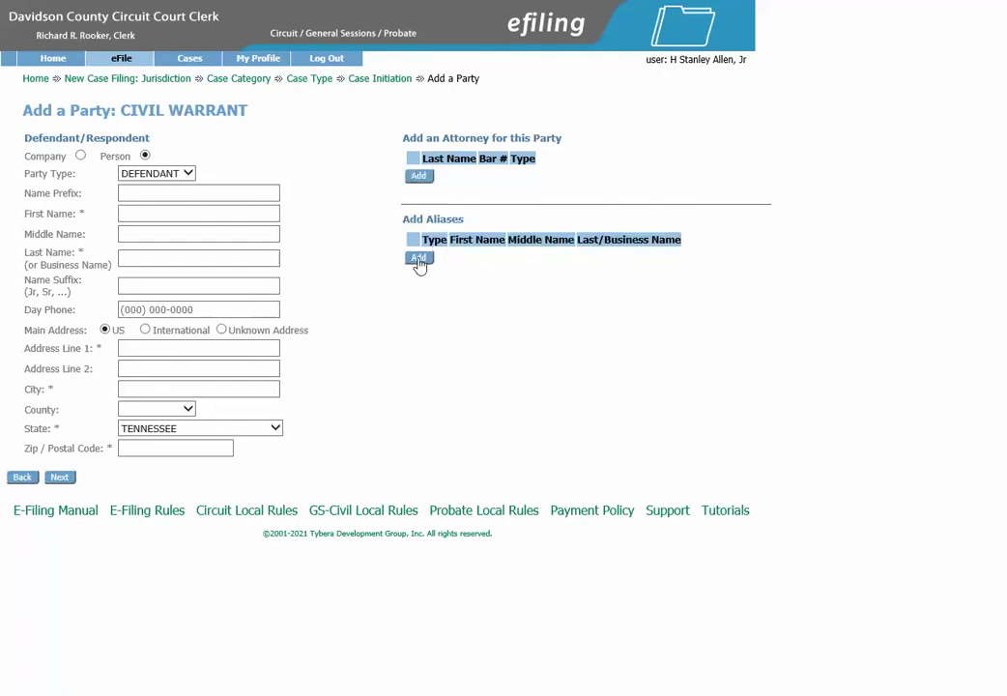
click(420, 259)
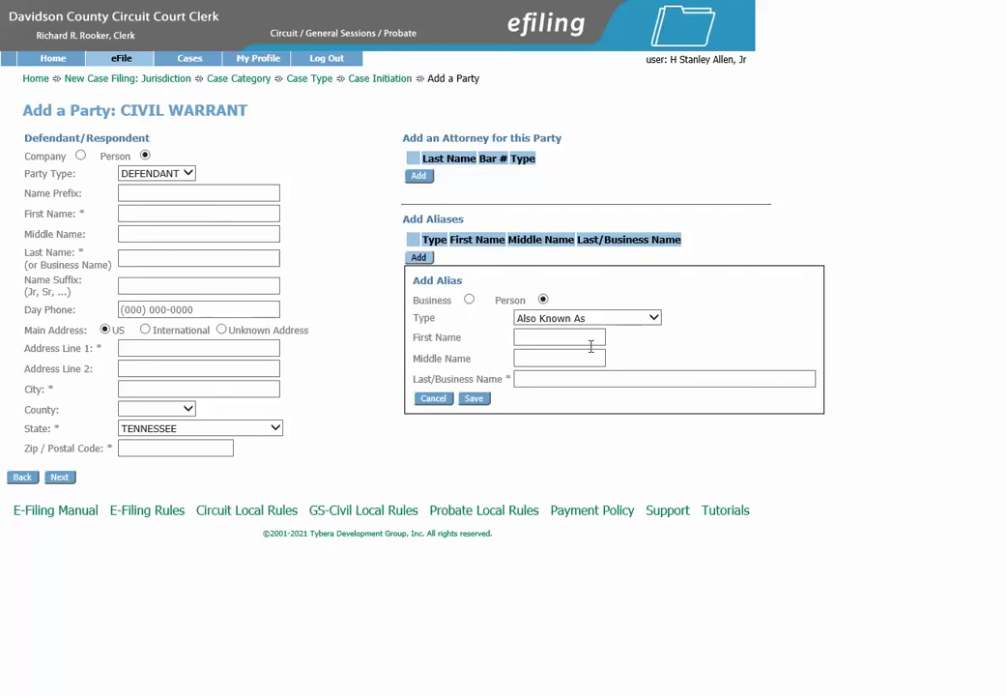
click(436, 399)
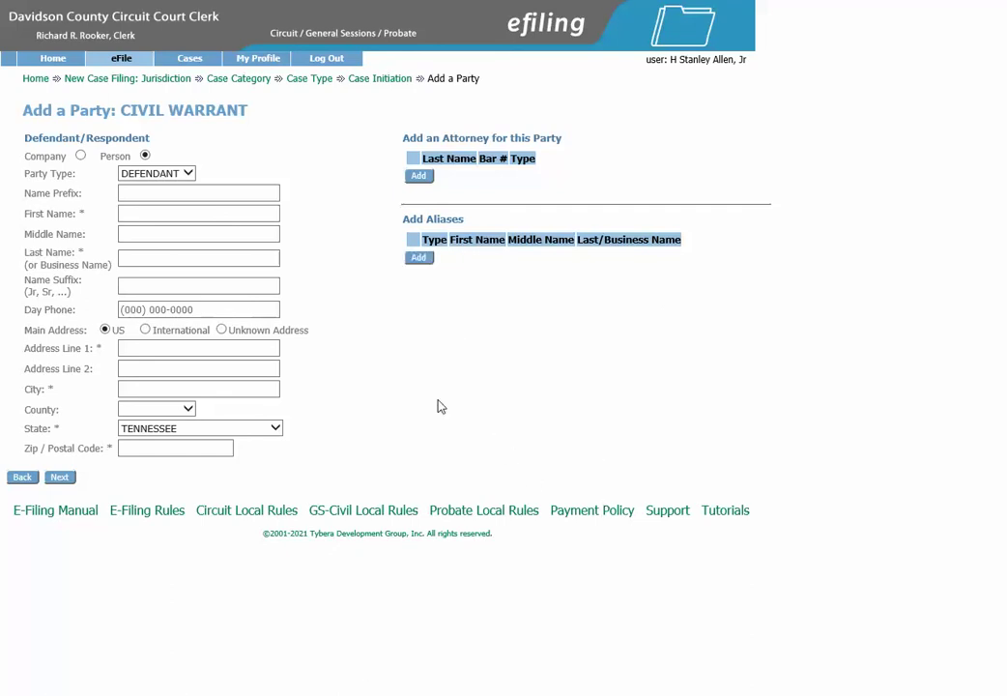
Enter the defendant's first and last name
click(143, 212)
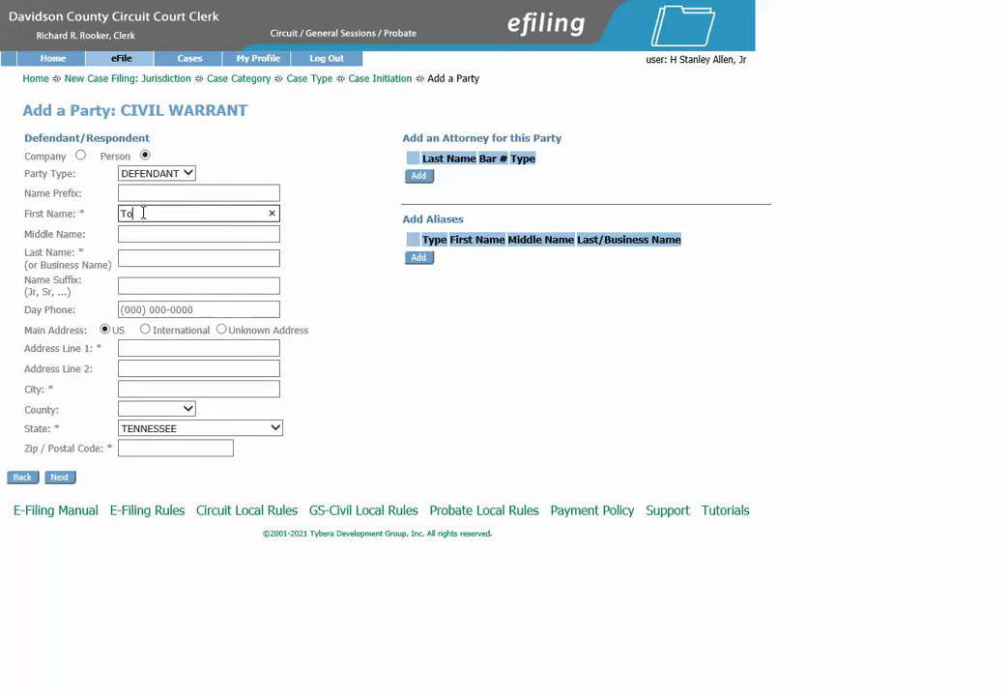
key(Tab)
key(Tab)
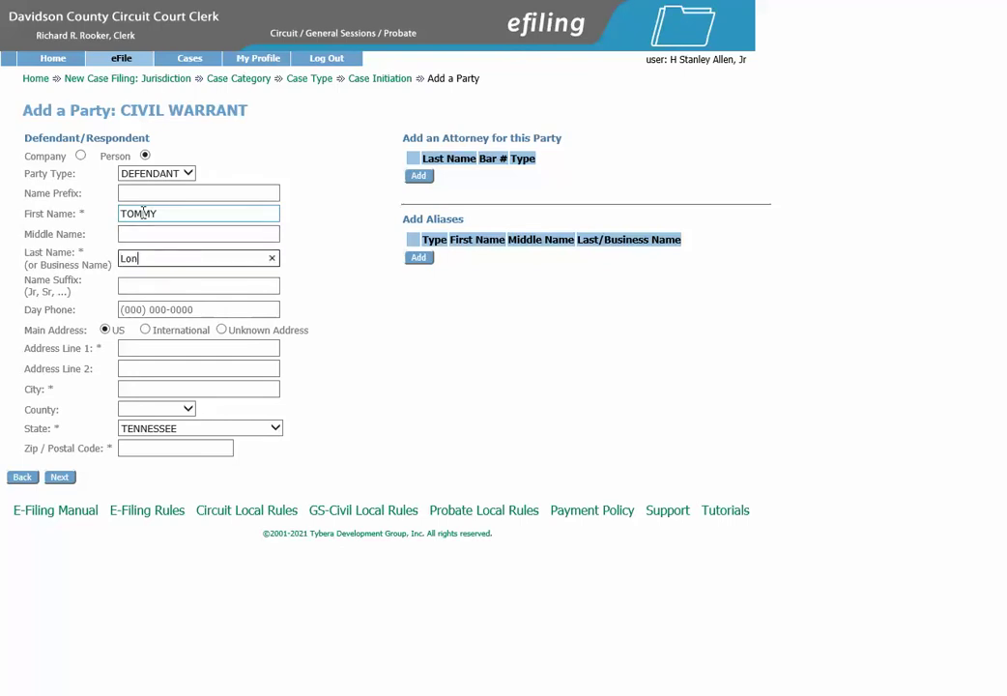
Enter the defendant's street address, city, Davidson county and zip code, then save the defendant
click(171, 348)
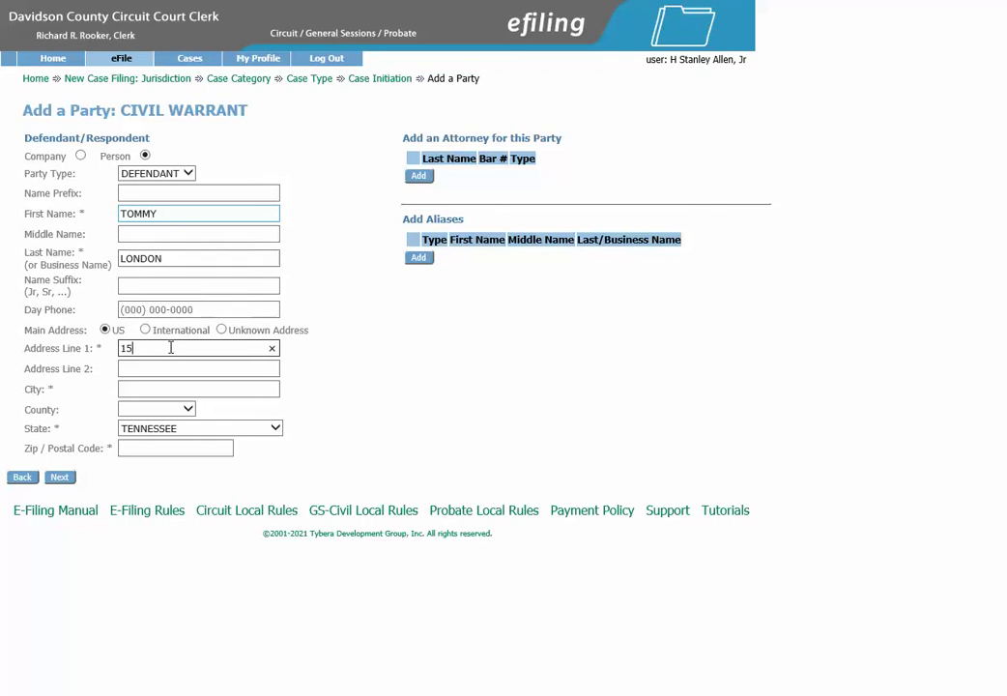
key(Tab)
key(Tab)
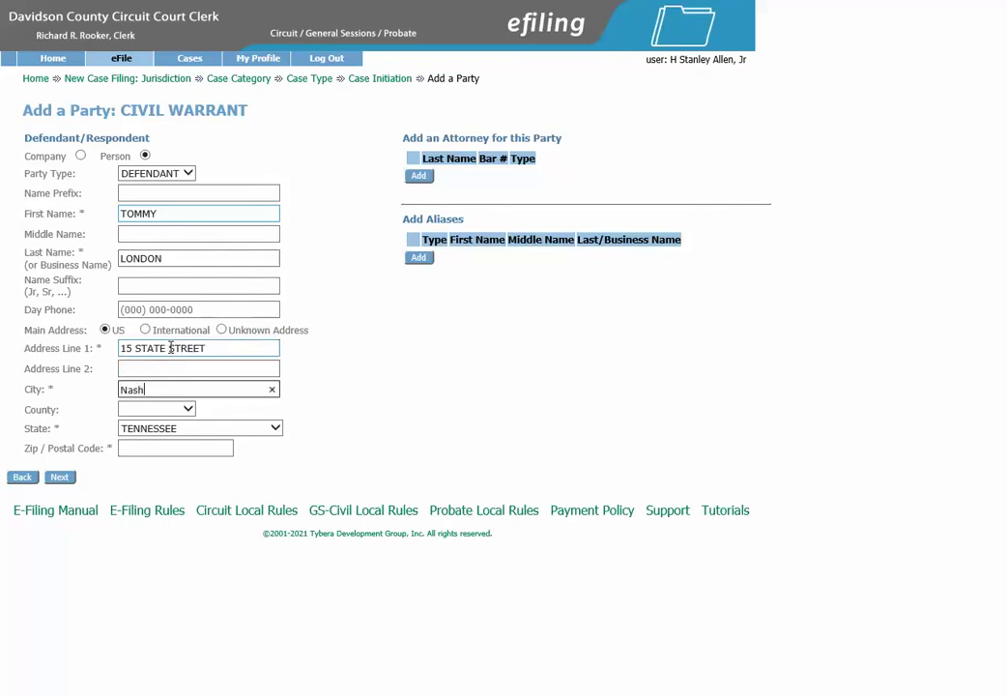
key(Tab)
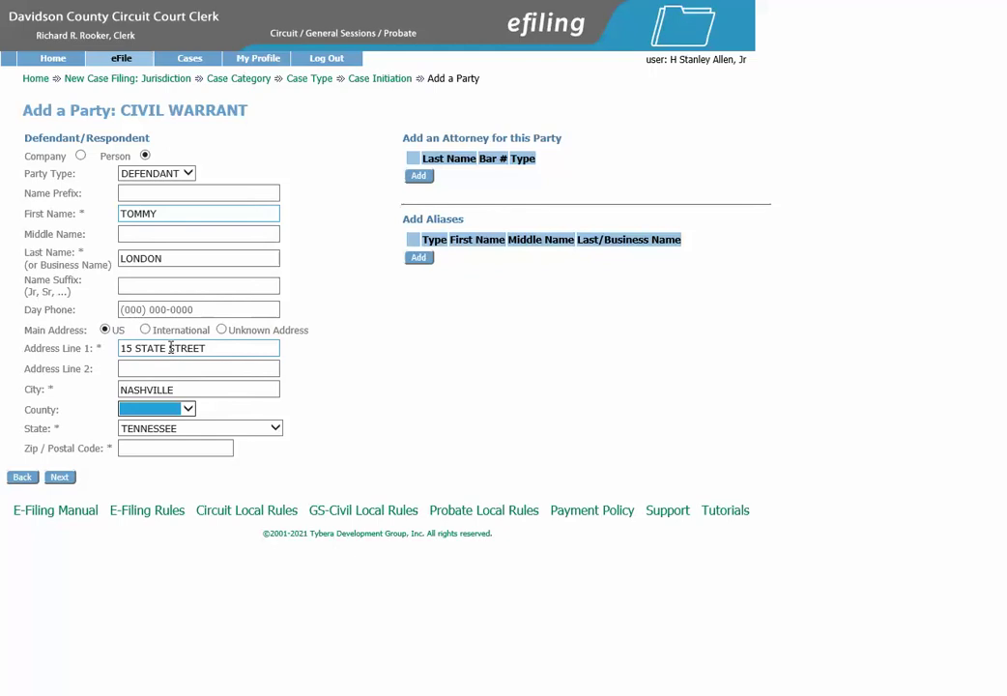
key(Tab)
key(Tab)
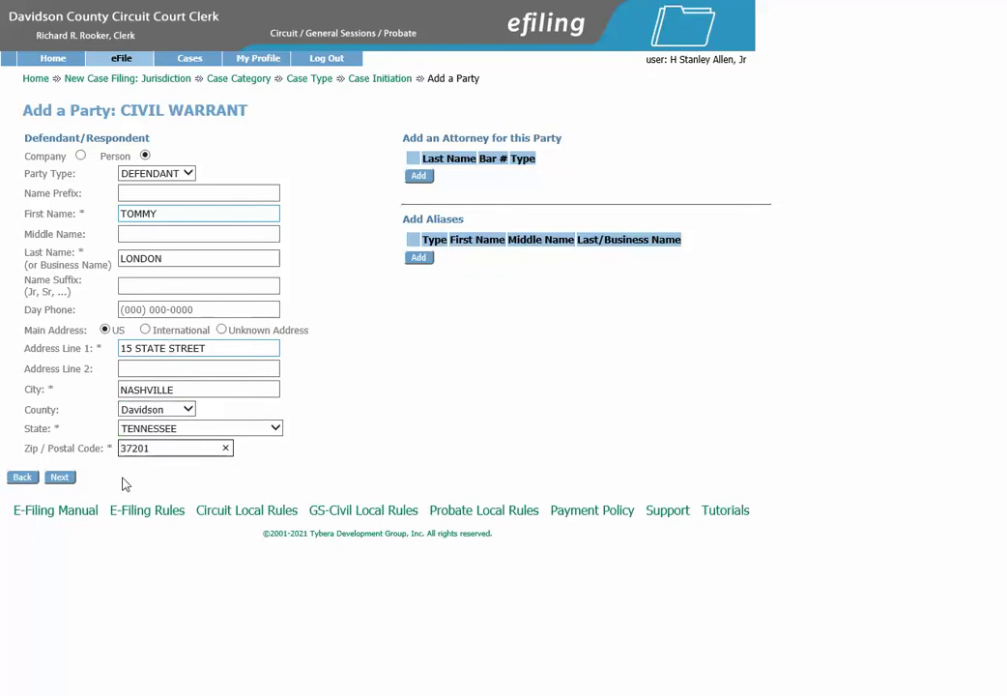
click(66, 479)
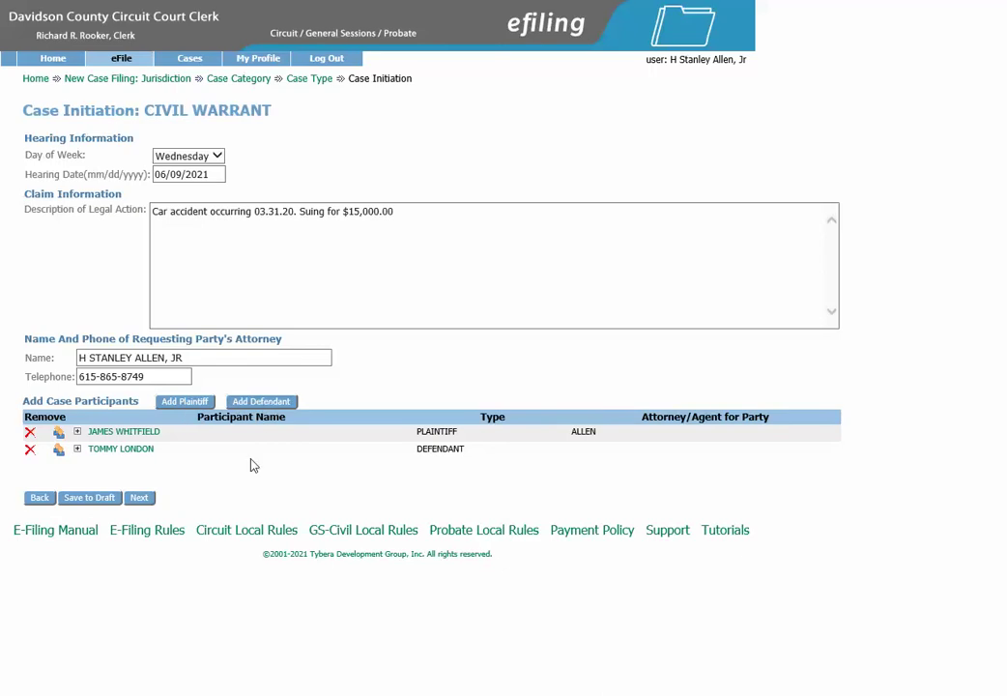
Expand the plaintiff's attorney details and the defendant's address details to check them
click(78, 432)
click(78, 449)
click(78, 450)
Review the generated CIVIL WARRANT document and file it on behalf of the plaintiff
click(139, 499)
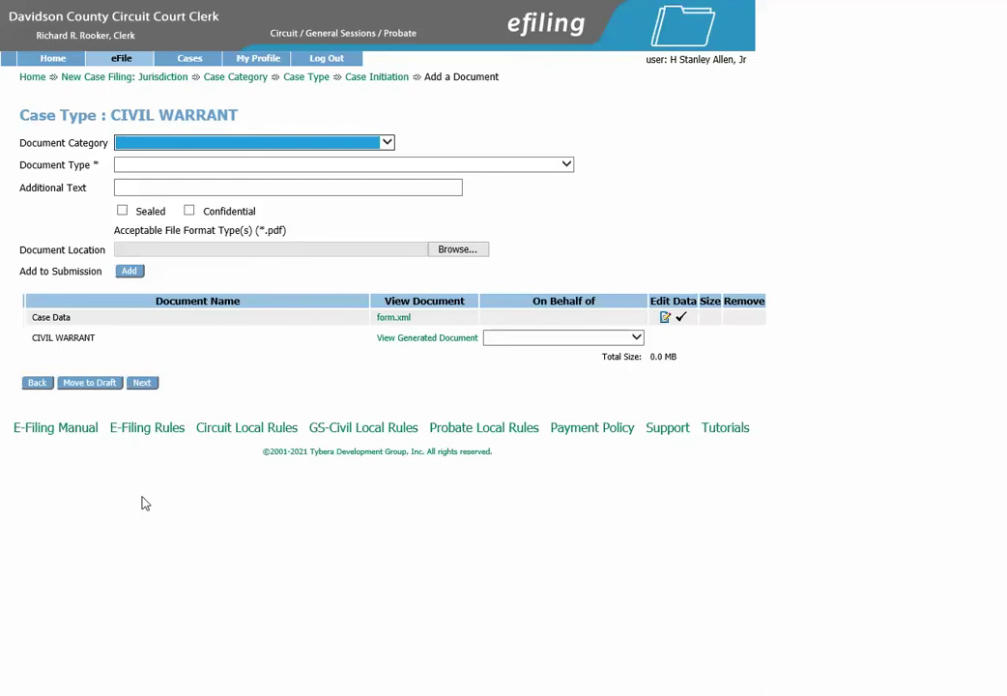
click(420, 339)
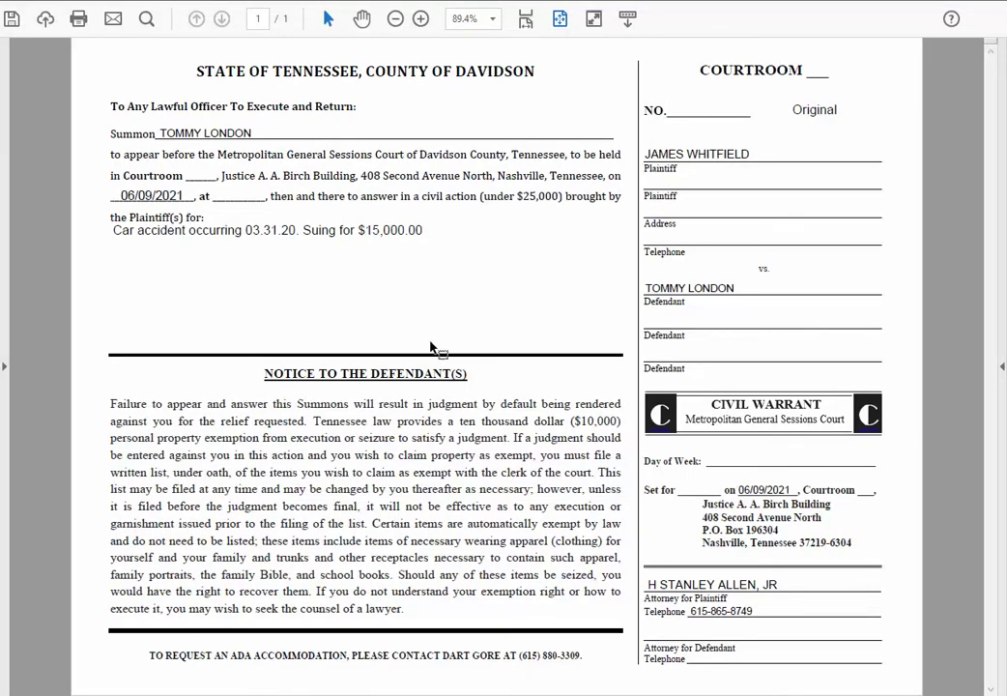
key(alt+Left)
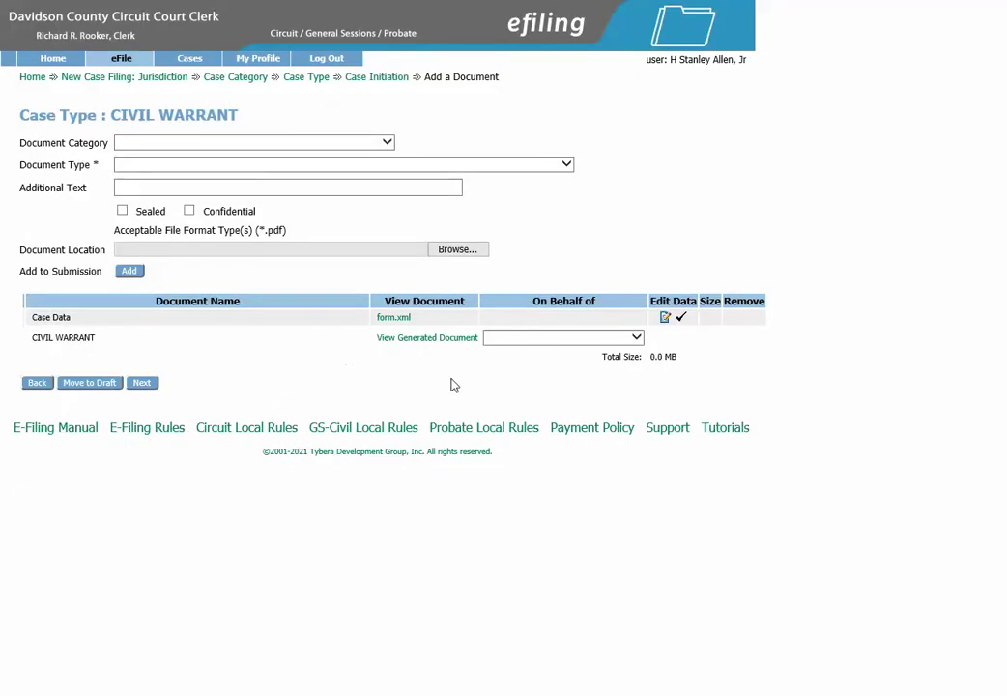
click(540, 341)
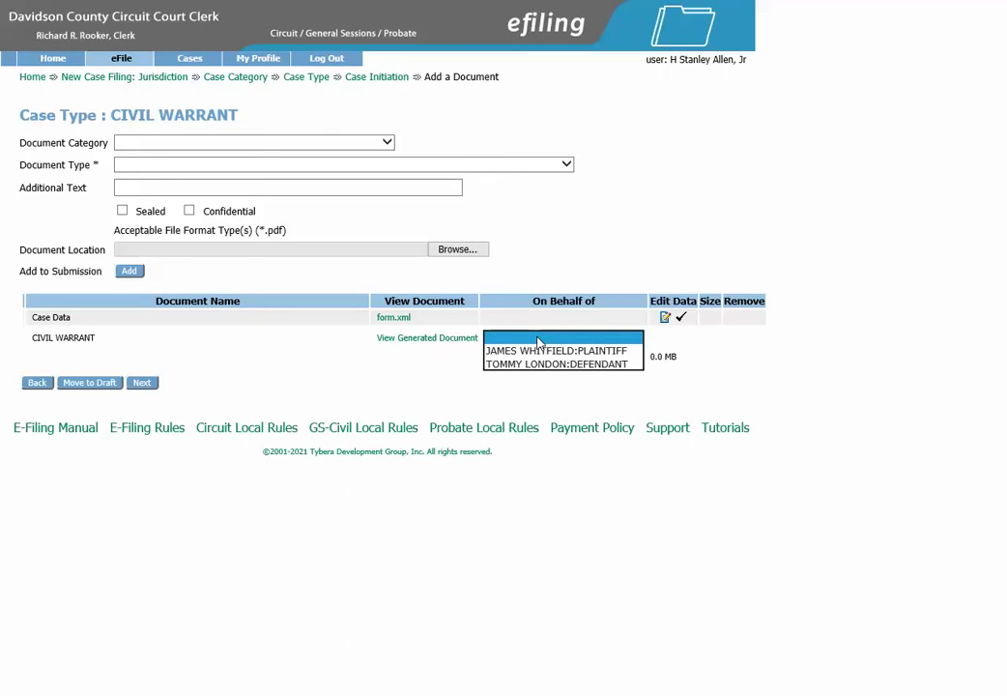
click(543, 352)
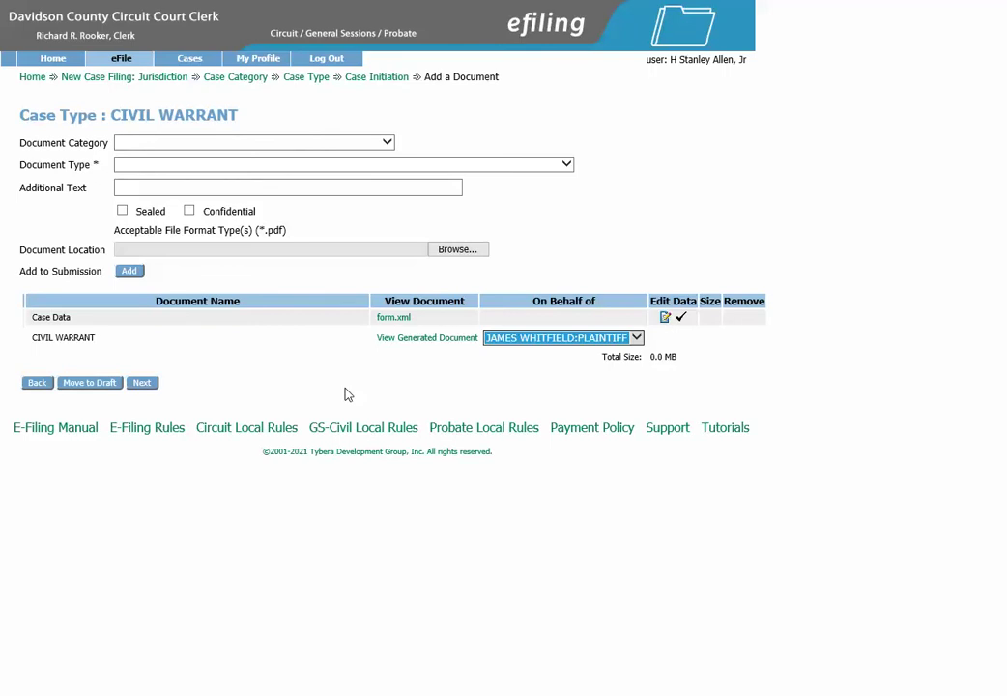
Add a SERVICE (WARRANTS) document of type SERVICE BY DAVIDSON COUNTY SHERIFF
click(387, 147)
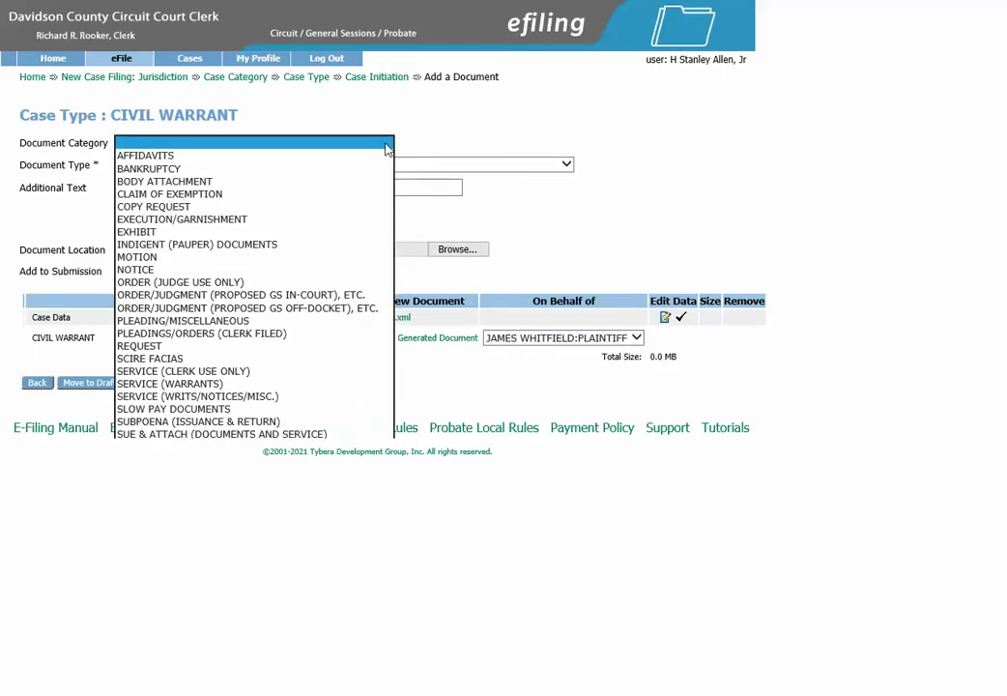
click(276, 387)
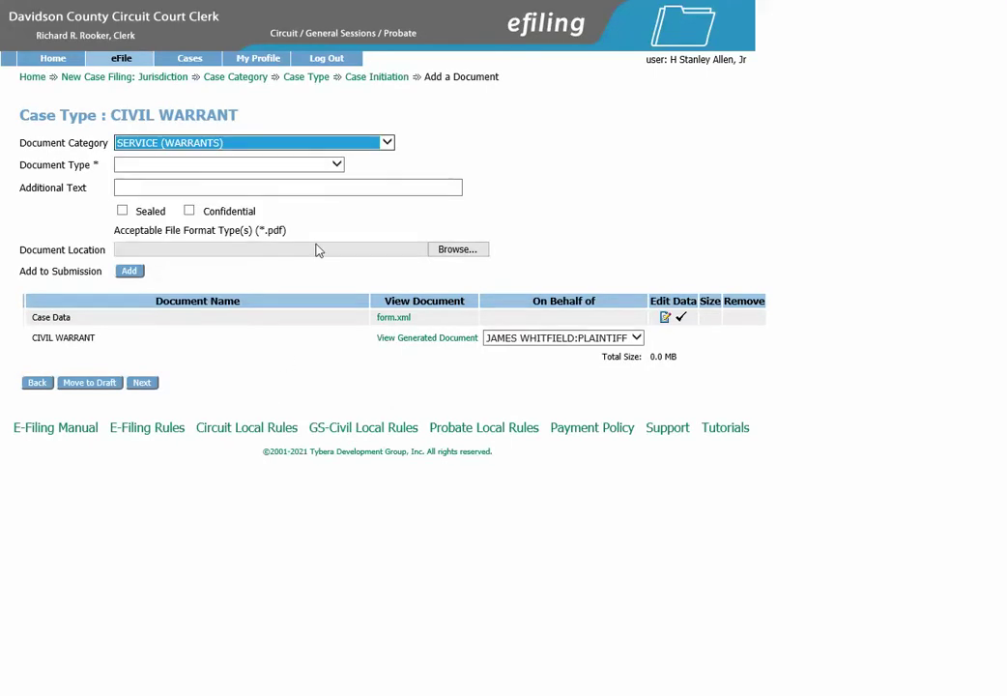
click(340, 168)
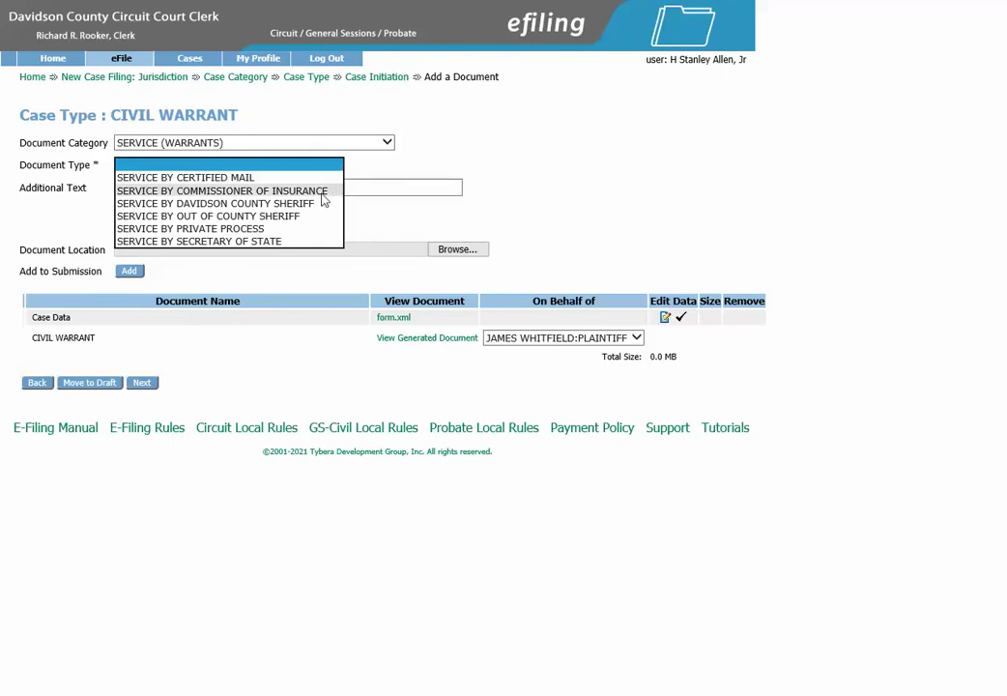
click(322, 204)
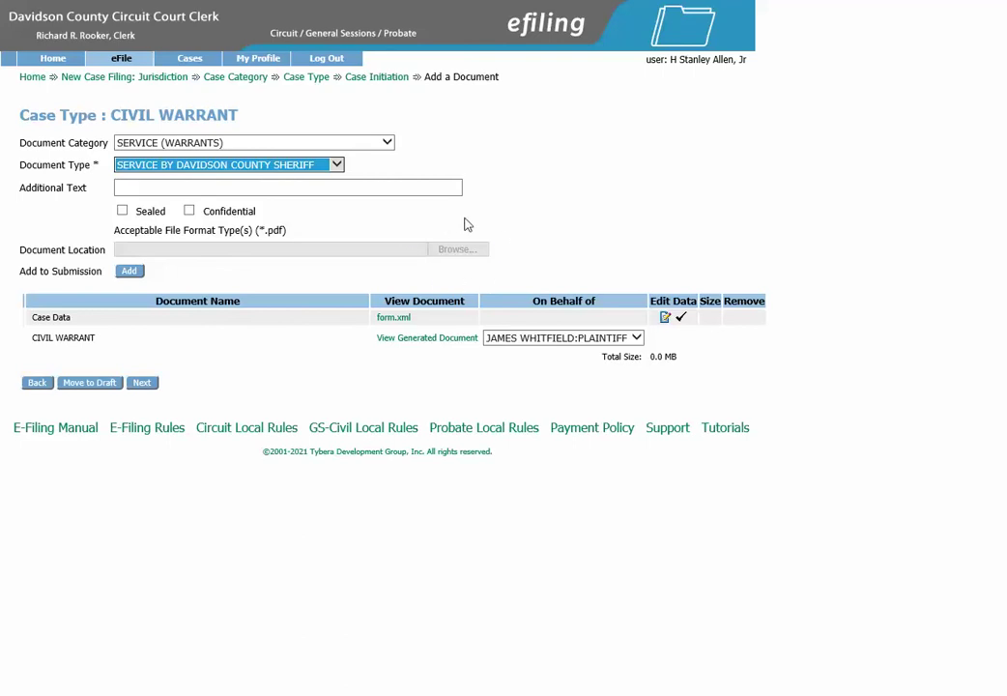
click(130, 272)
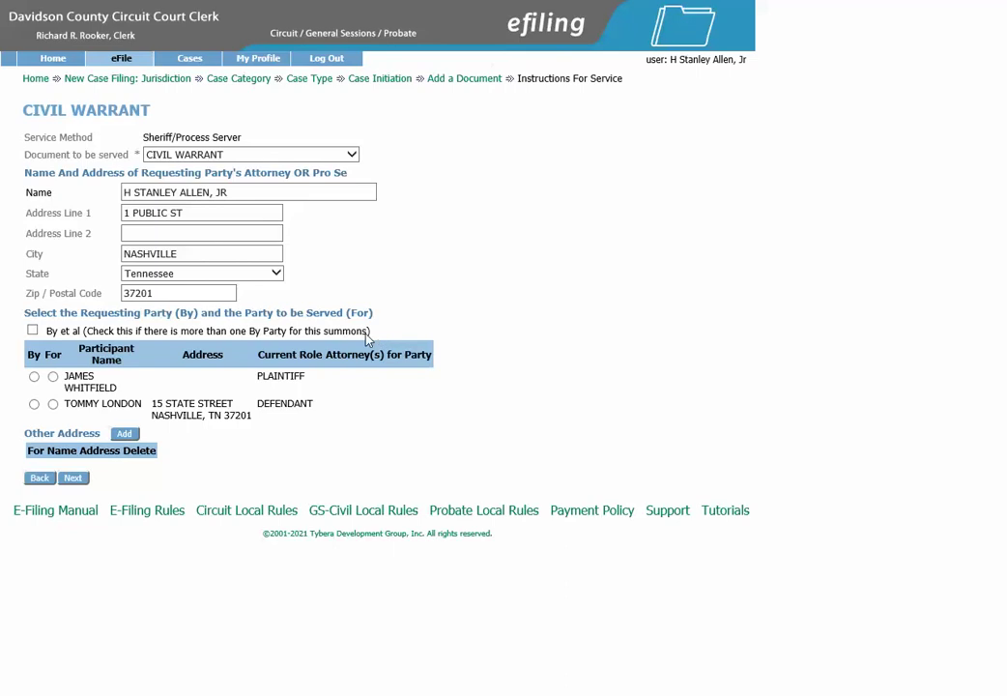
Set the plaintiff as the requesting party and the defendant as the party to be served
click(34, 377)
click(53, 404)
click(74, 480)
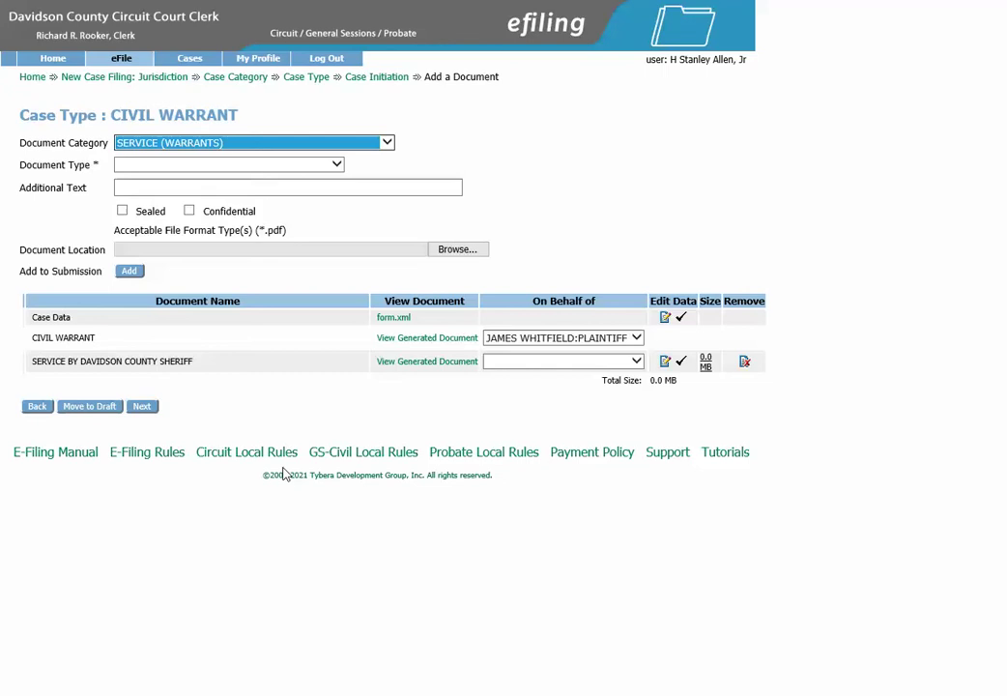
Preview the sheriff service document, file it on the plaintiff's behalf, and proceed to review
click(434, 365)
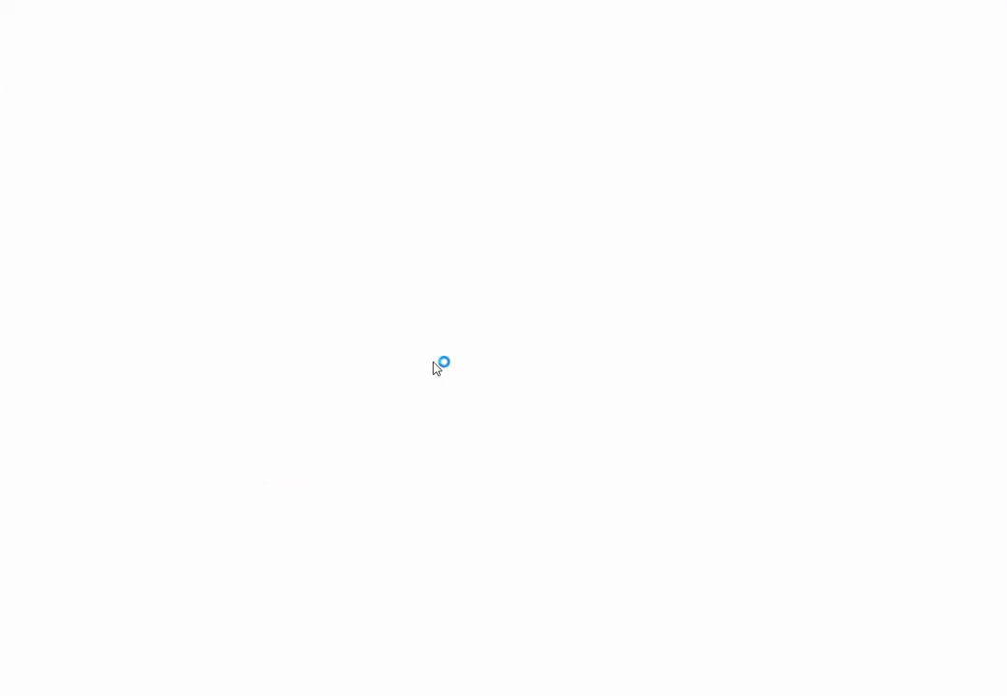
scroll(434, 364, down, 5)
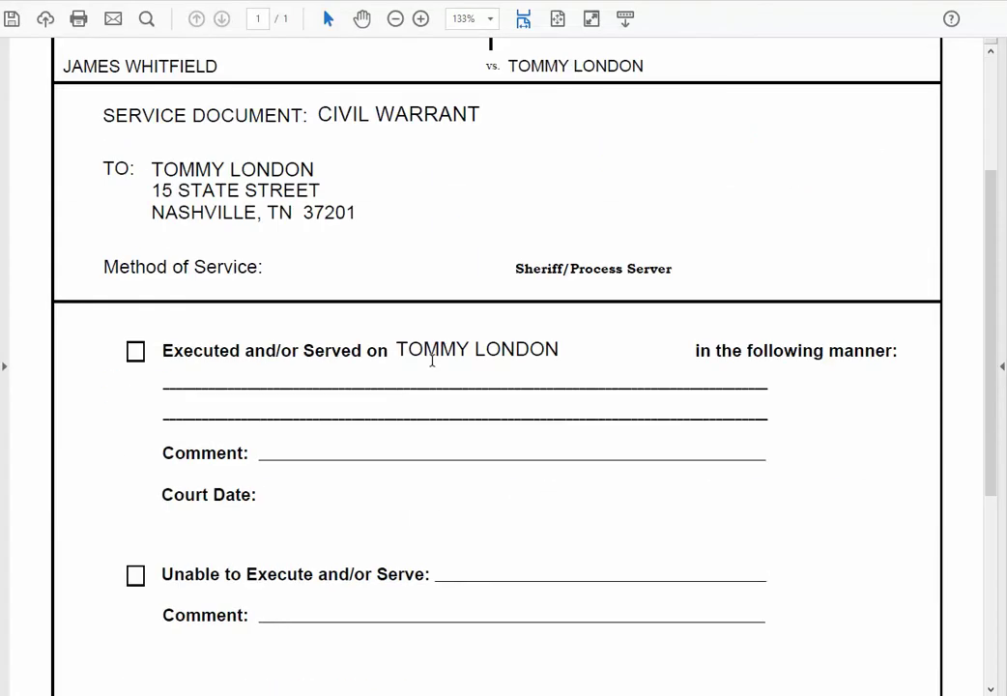
scroll(432, 359, down, 2)
scroll(433, 360, up, 7)
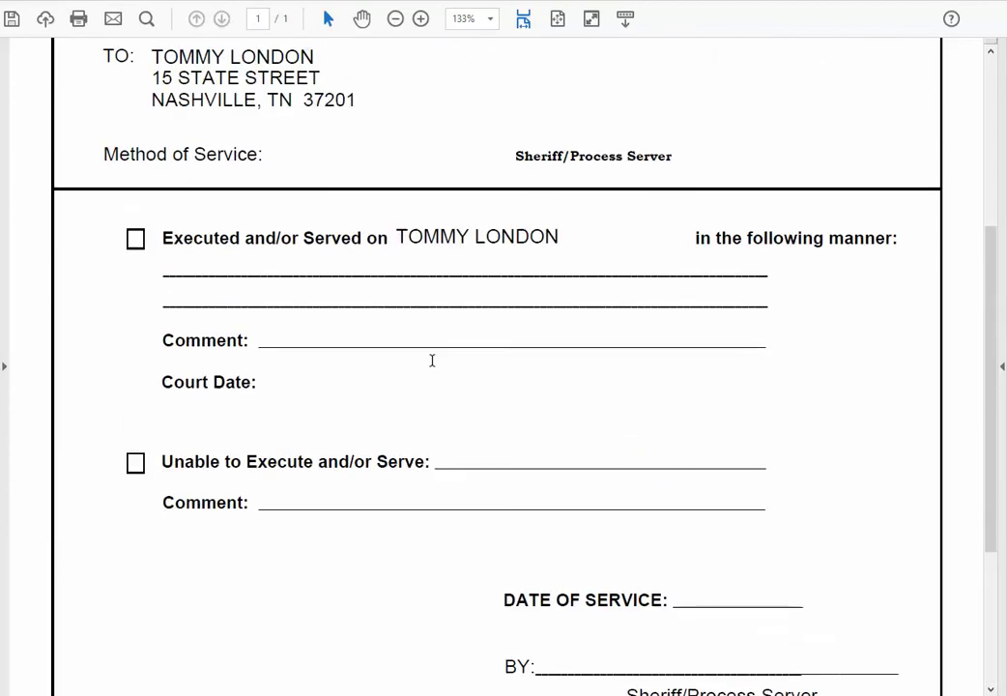
key(alt+Left)
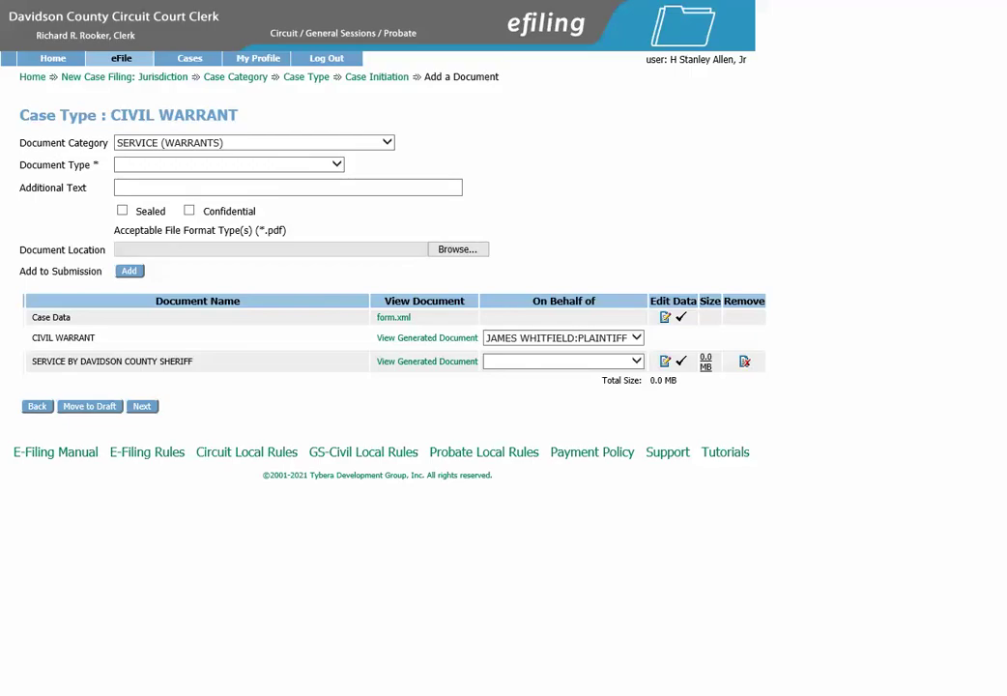
click(526, 363)
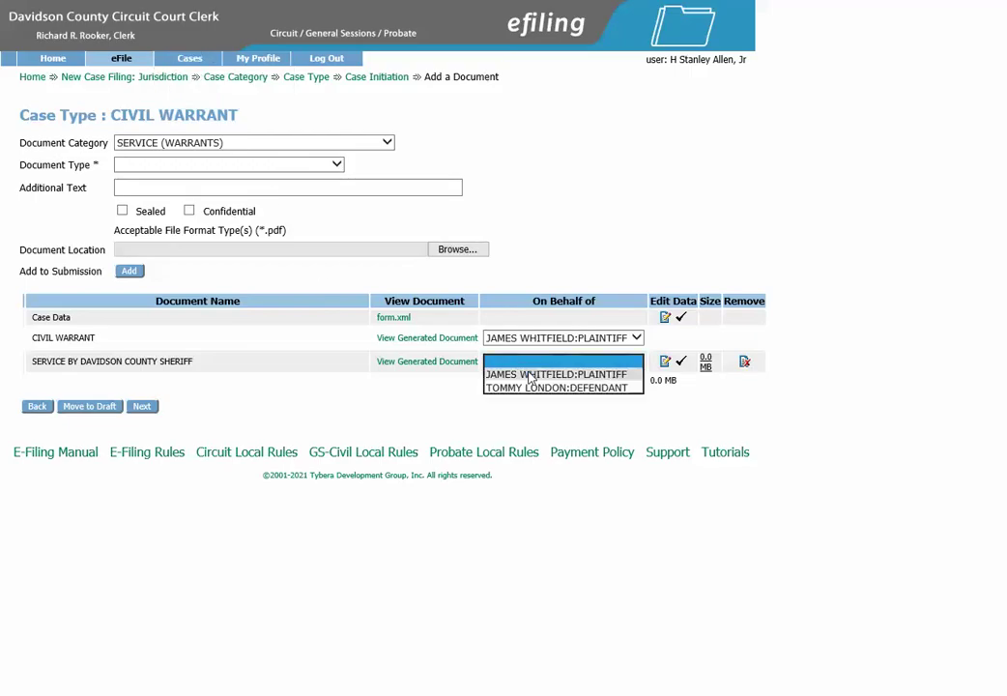
click(531, 376)
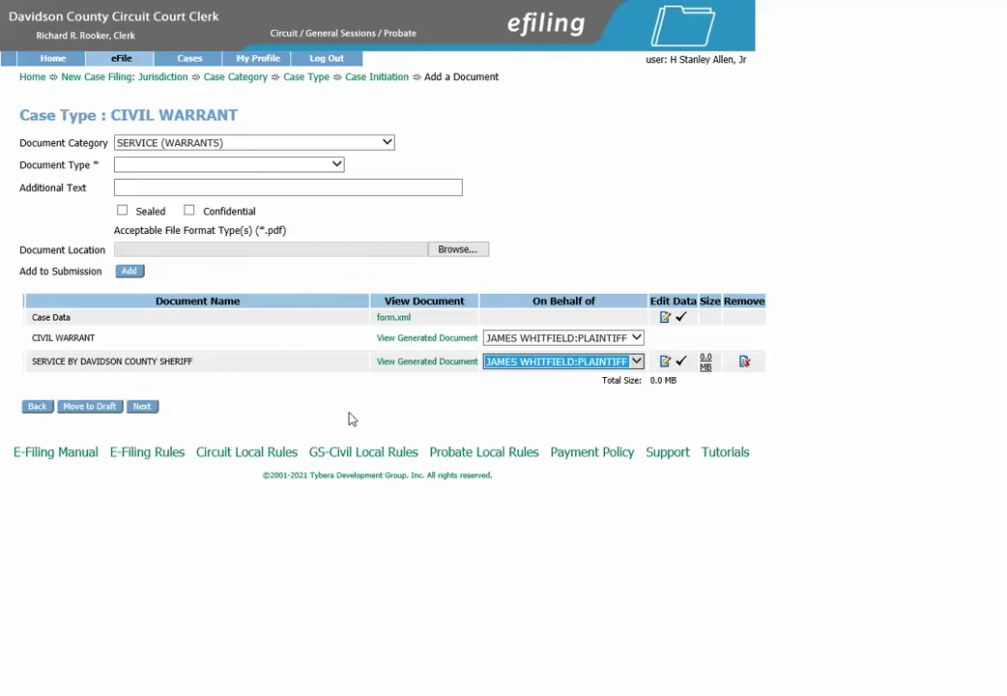
click(143, 407)
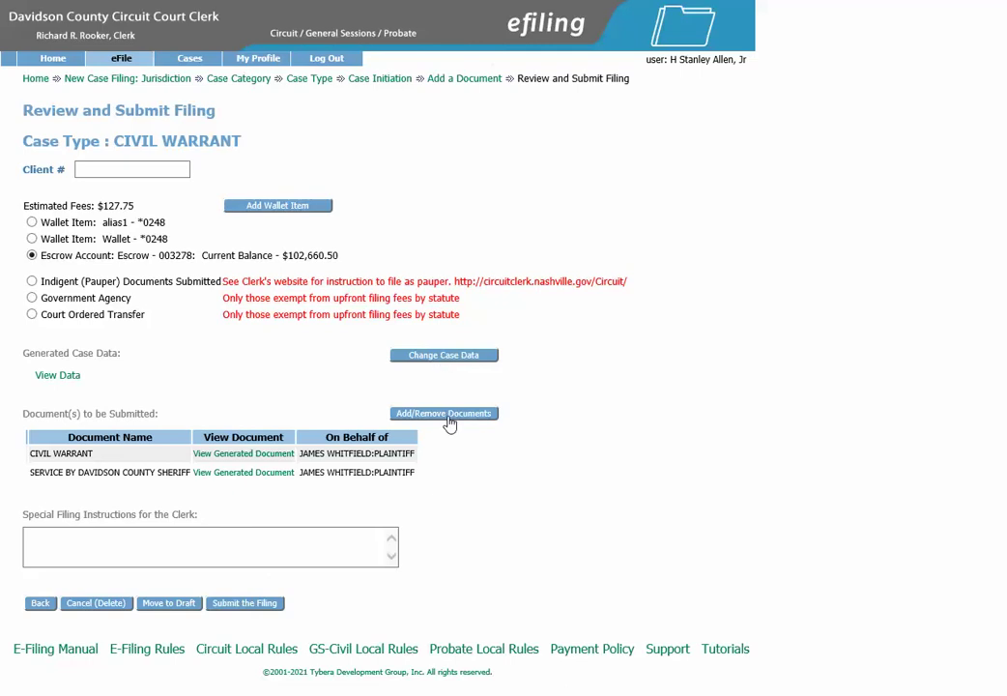
Submit the filing with both documents to the court and confirm
click(100, 540)
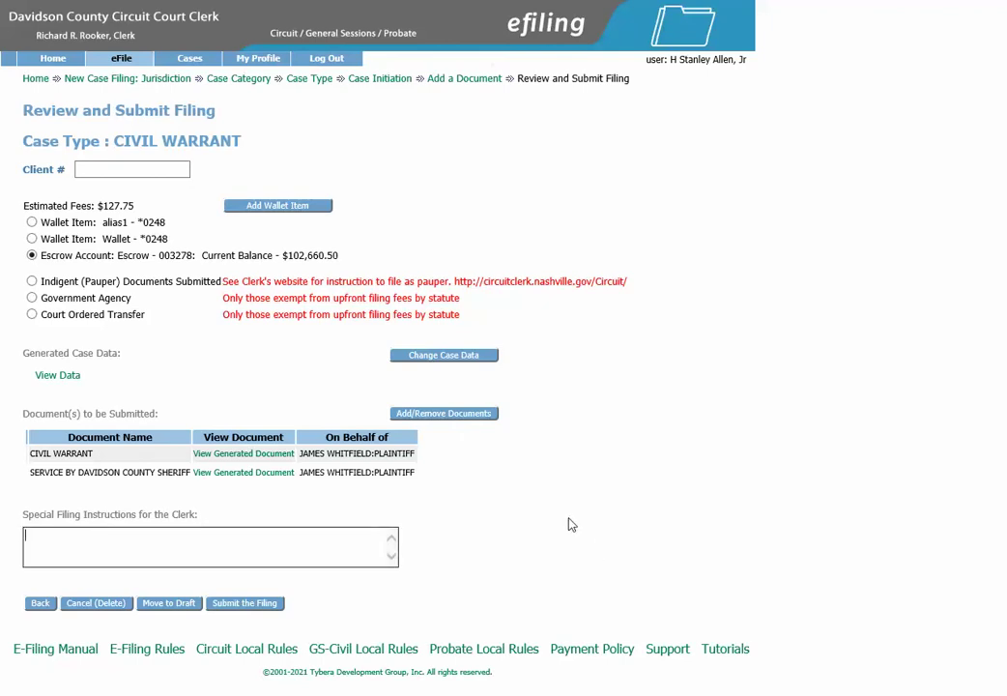
click(257, 605)
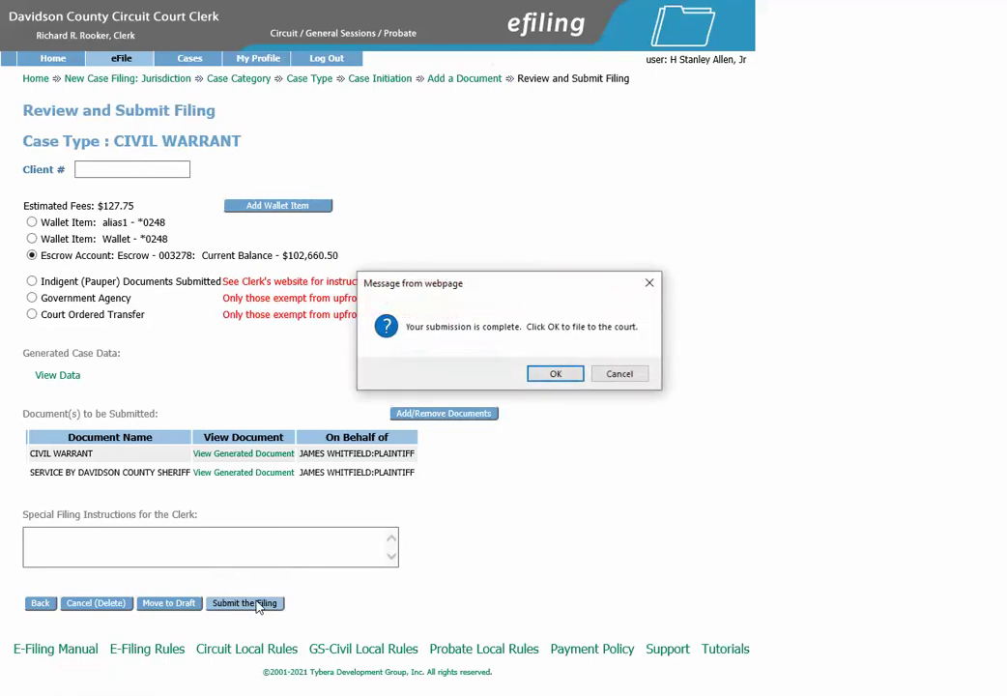
click(556, 374)
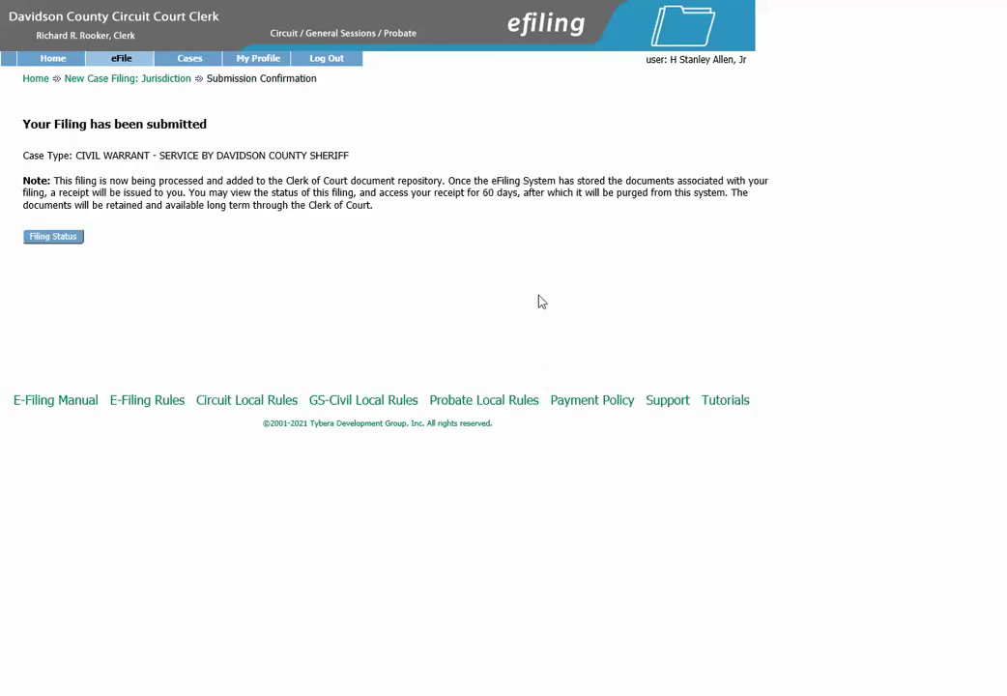